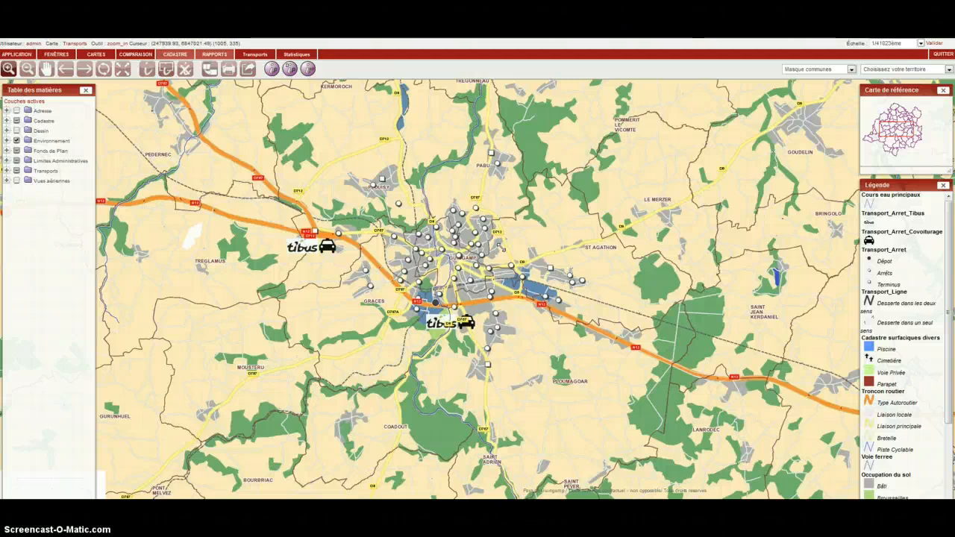
Zoom the map in to parcel level on the departmental road at Plouisy, west of Guingamp.
left_click(459, 237)
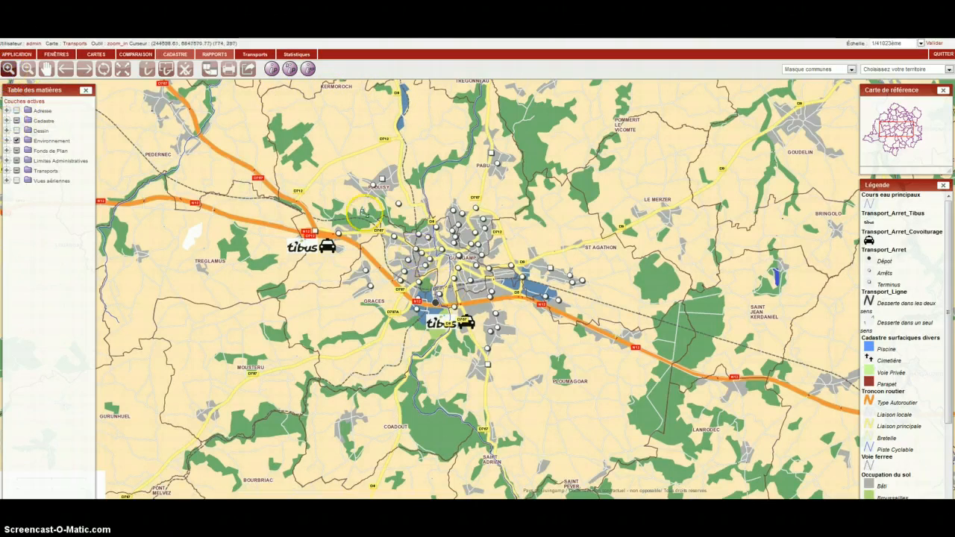
left_click_drag(348, 191, 473, 281)
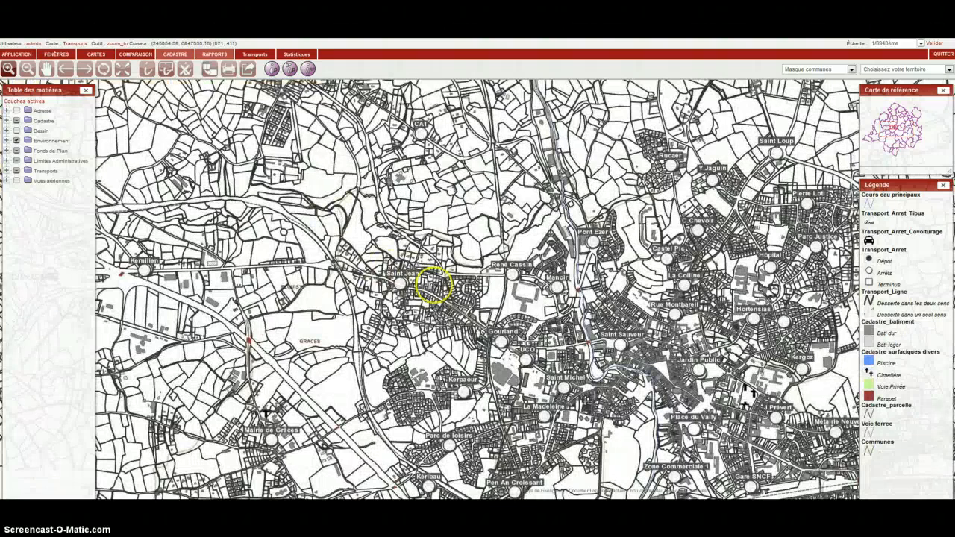
left_click_drag(134, 240, 370, 301)
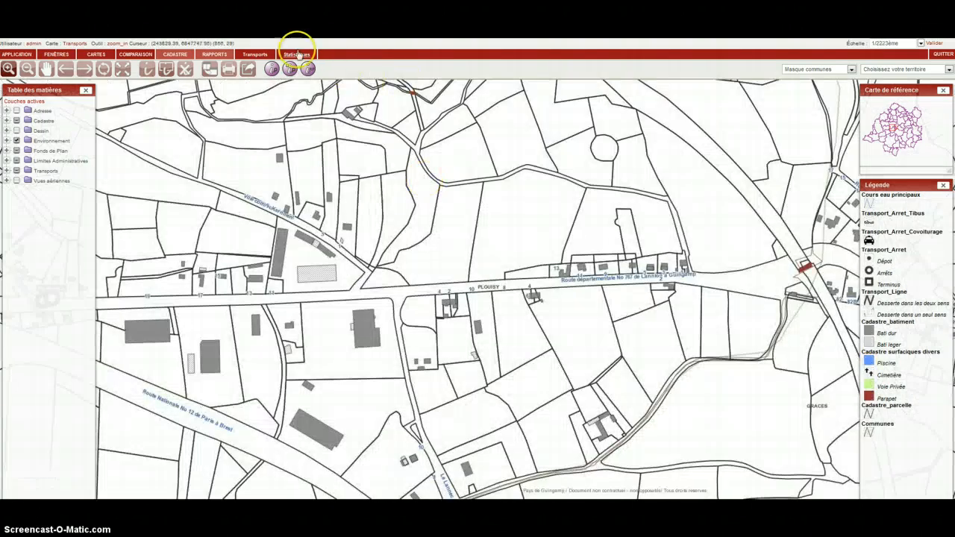
Open the list of transport stops (Arrêts) and look through its records.
left_click(255, 55)
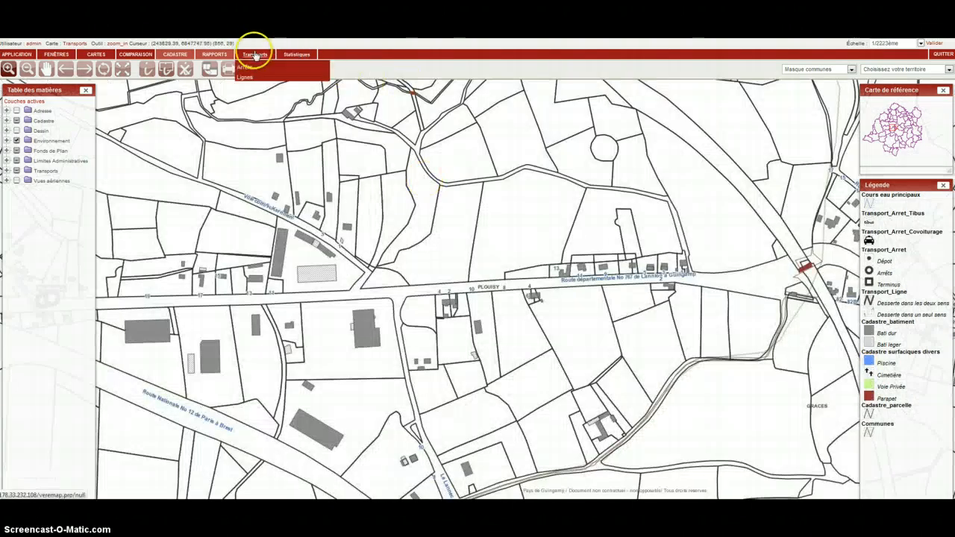
left_click(253, 67)
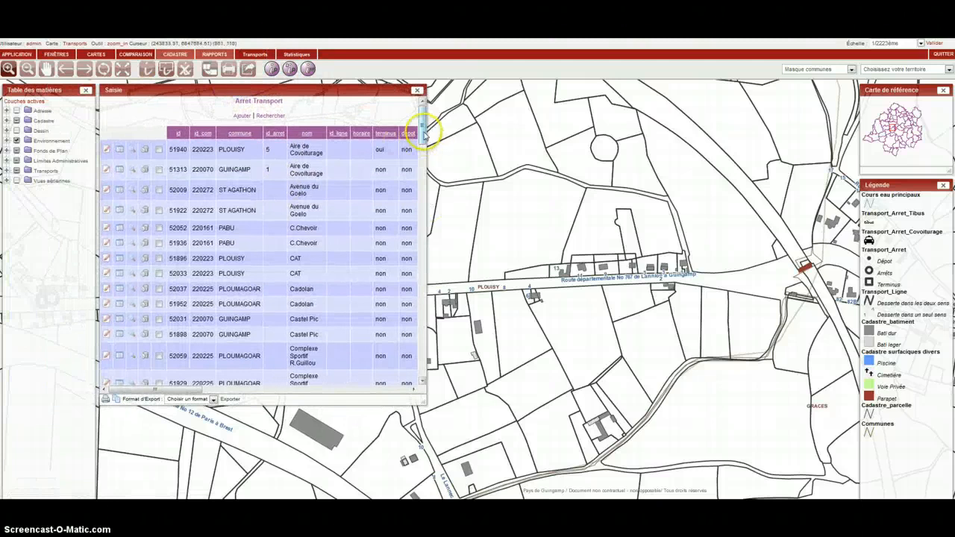
mouse_move(422, 132)
left_mouse_down()
mouse_move(422, 309)
mouse_move(423, 125)
left_mouse_up()
left_click_drag(187, 390, 213, 398)
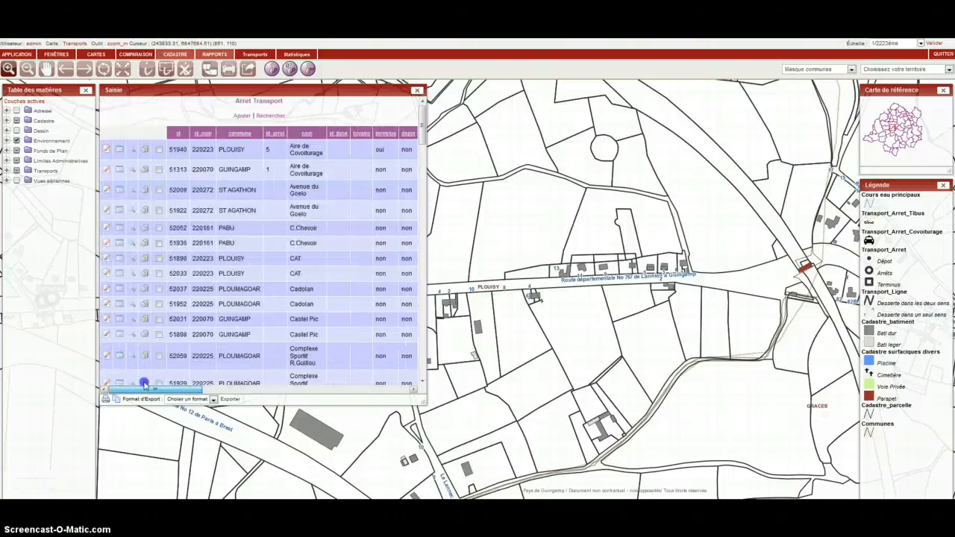
left_click(175, 157)
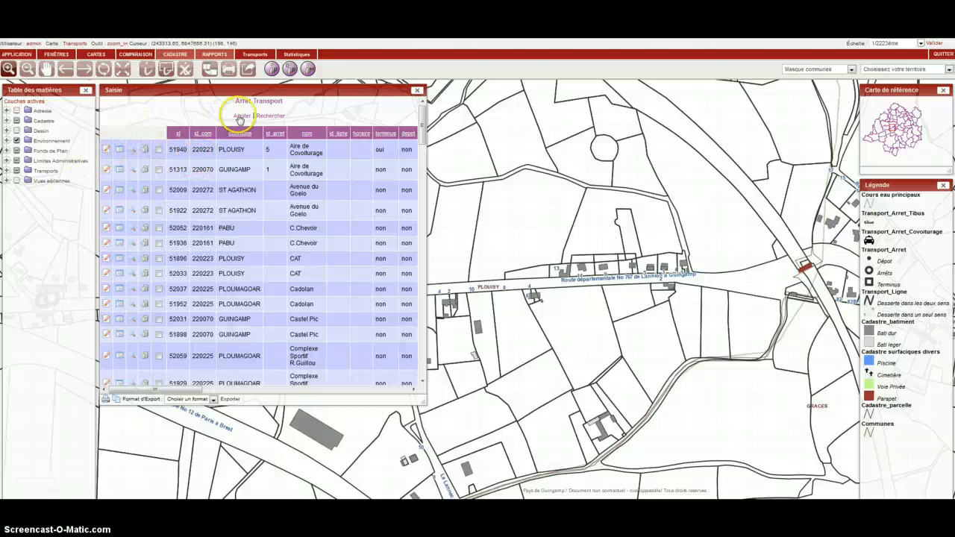
Add a new transport stop, place its point on the road beside the PLOUISY label, and give it identifier 15.
left_click(242, 115)
left_click_drag(289, 90, 201, 91)
left_click(89, 134)
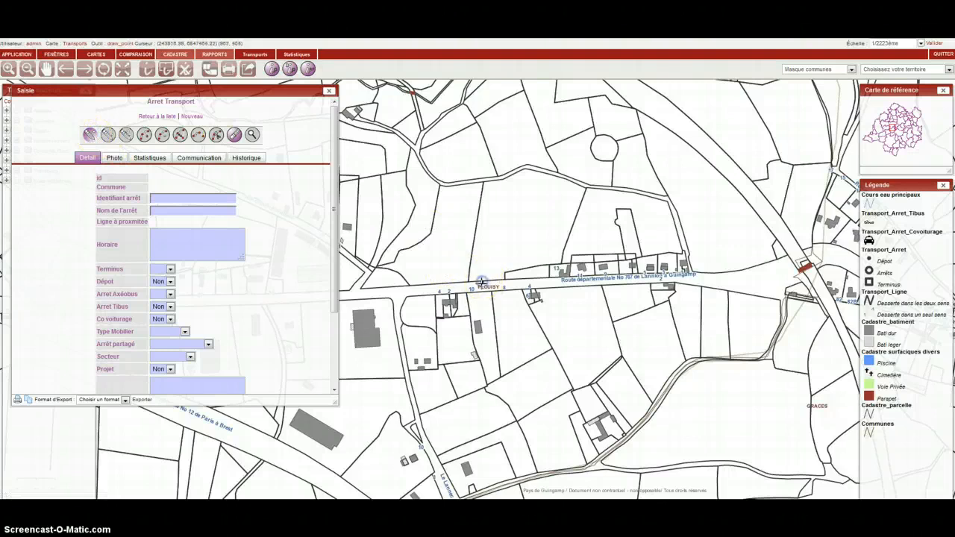
left_click(481, 281)
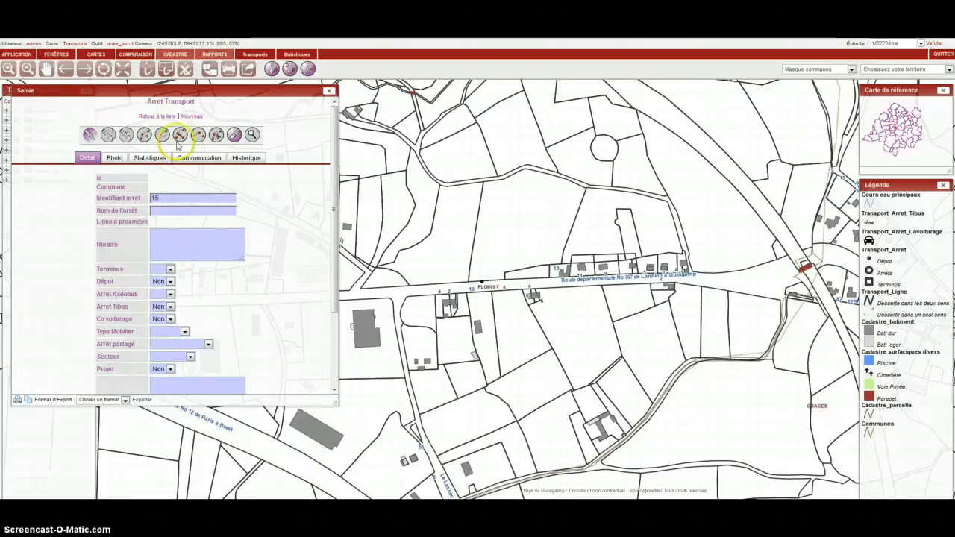
Name the new stop Test and set Arrêt Axéobus to Oui.
left_click(182, 211)
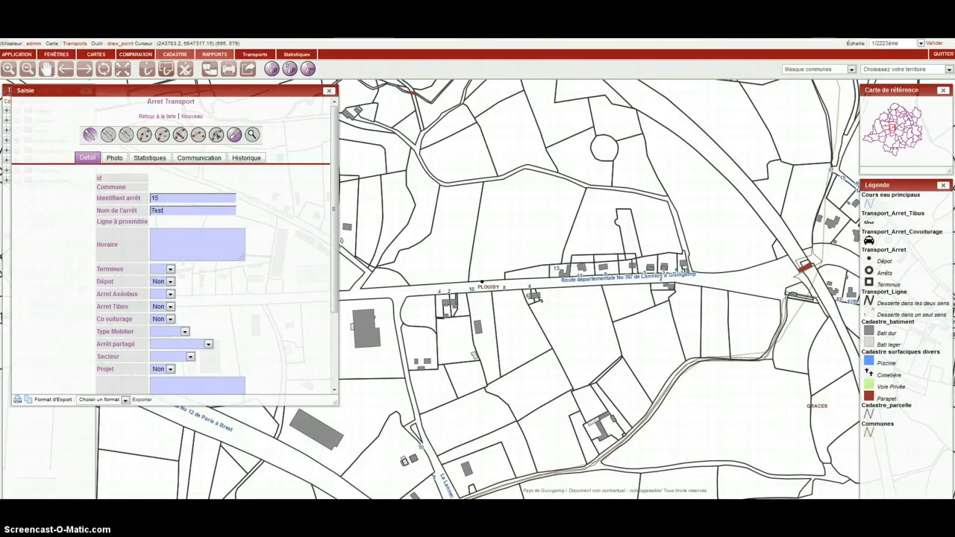
left_click(164, 258)
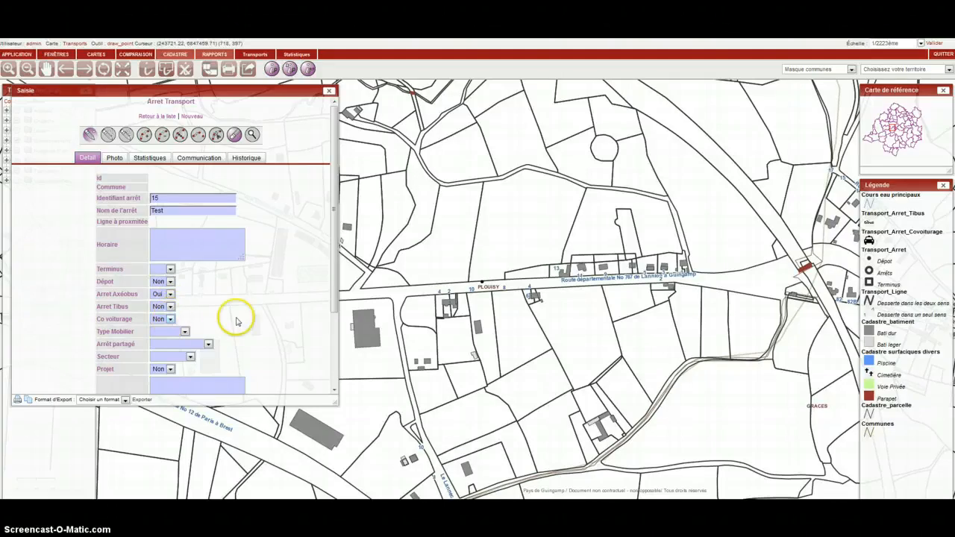
Examine the available choices for Type Mobilier, Arrêt partagé, Secteur and Projet without changing them.
scroll(236, 321, "down", 1)
left_click(171, 310)
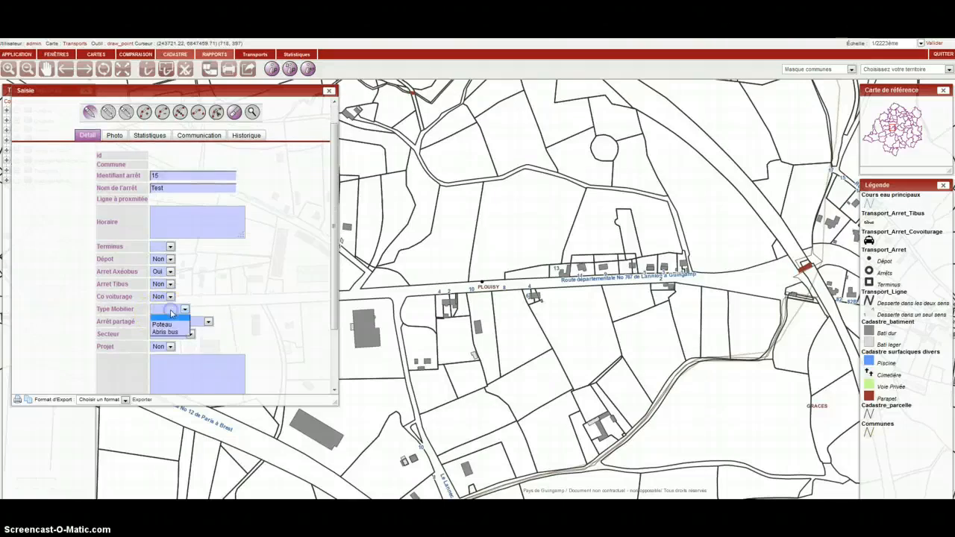
left_click(207, 322)
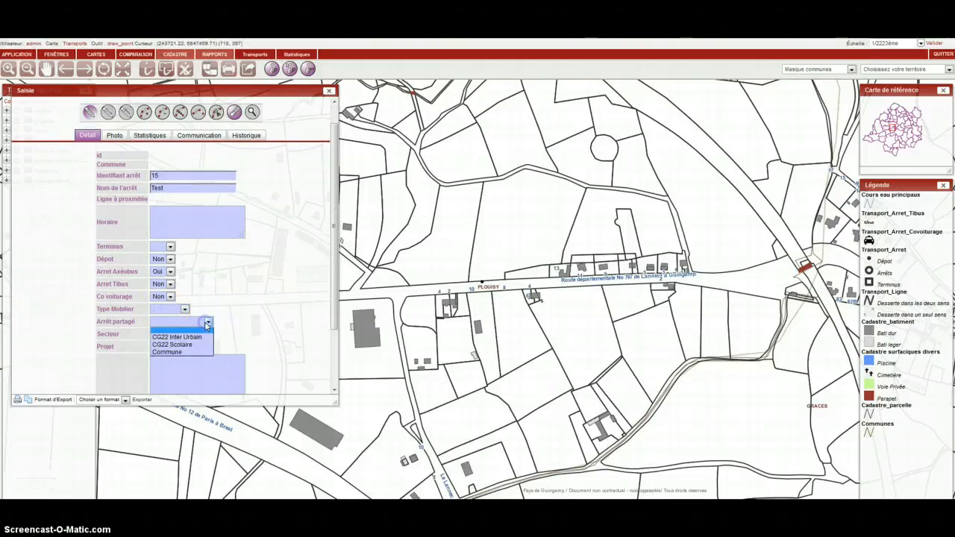
left_click(212, 297)
left_click(182, 336)
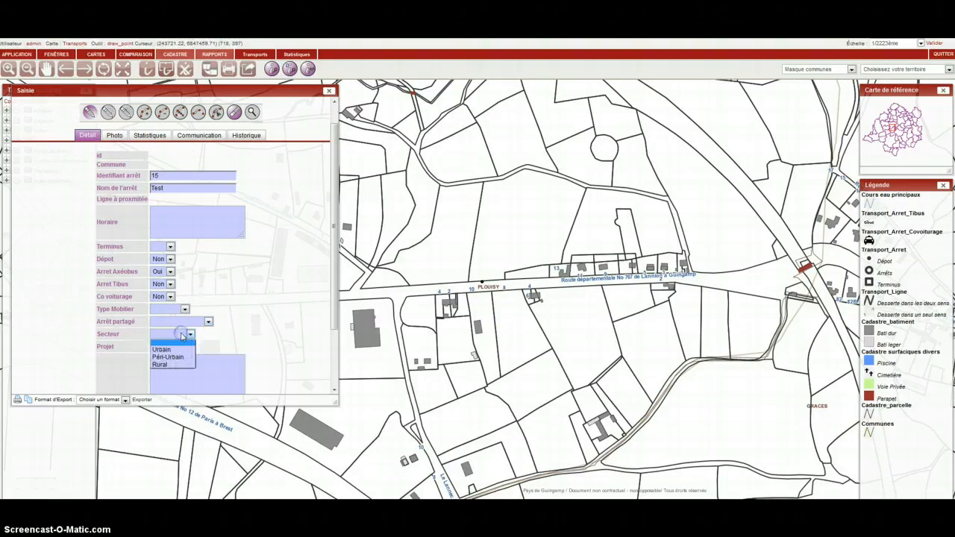
left_click(261, 312)
left_click(168, 346)
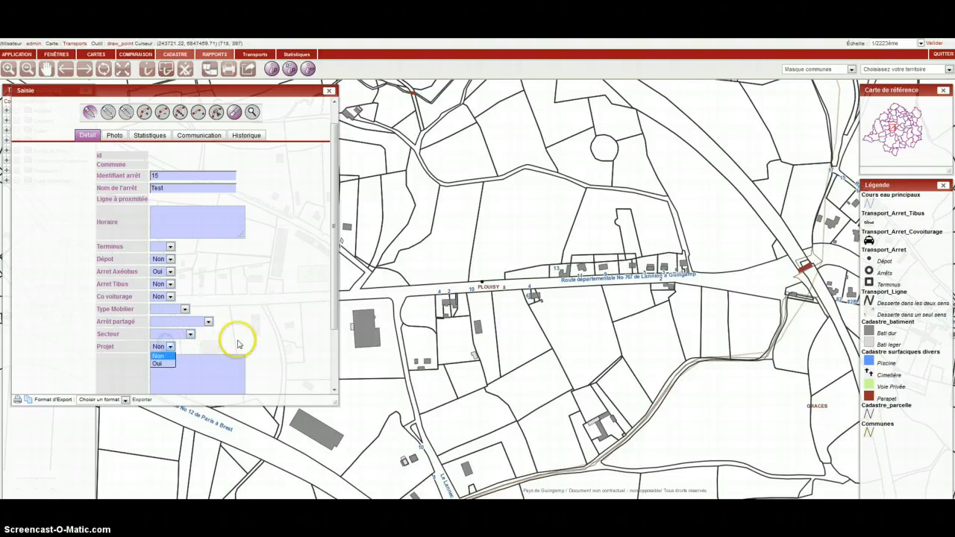
left_click(164, 93)
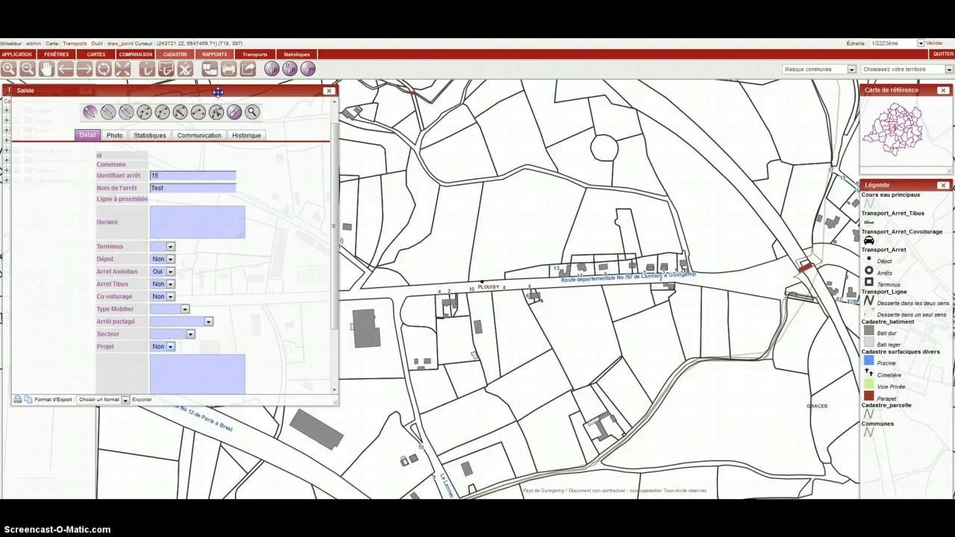
Shift the entry form slightly and try to create the stop record.
mouse_move(141, 91)
left_mouse_down()
mouse_move(193, 91)
mouse_move(126, 90)
left_mouse_up()
scroll(291, 332, "down", 3)
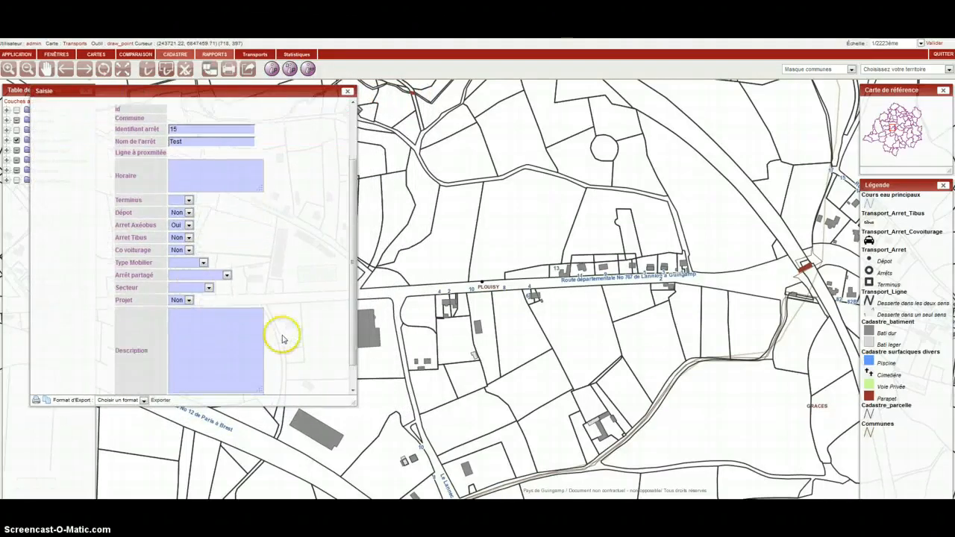
left_click(198, 391)
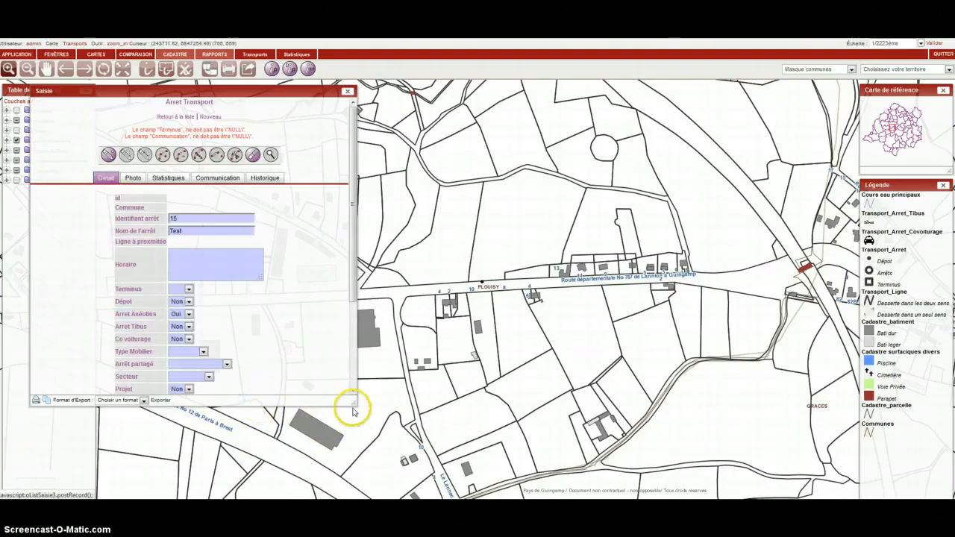
Make the entry form narrower and taller, and read the messages about its required fields.
left_click_drag(355, 440, 287, 446)
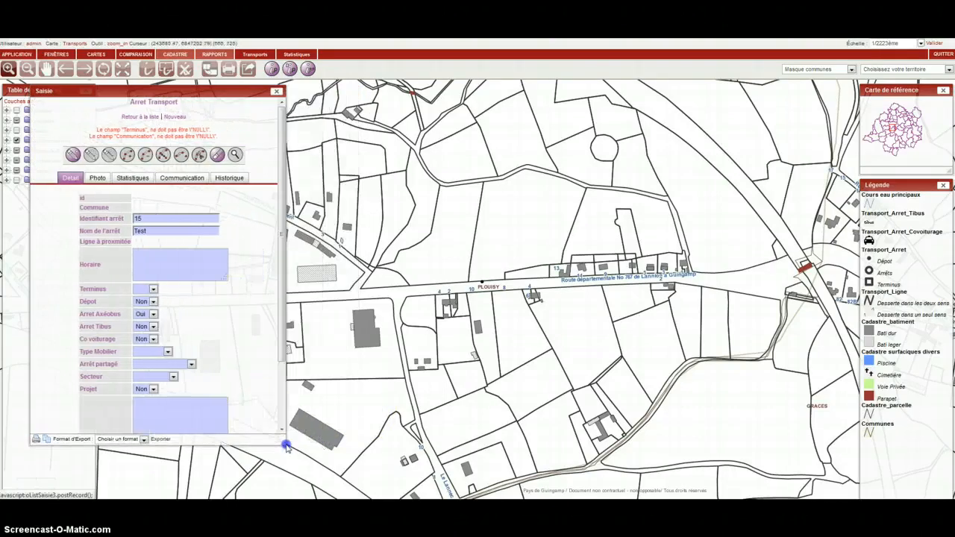
left_click_drag(94, 128, 216, 135)
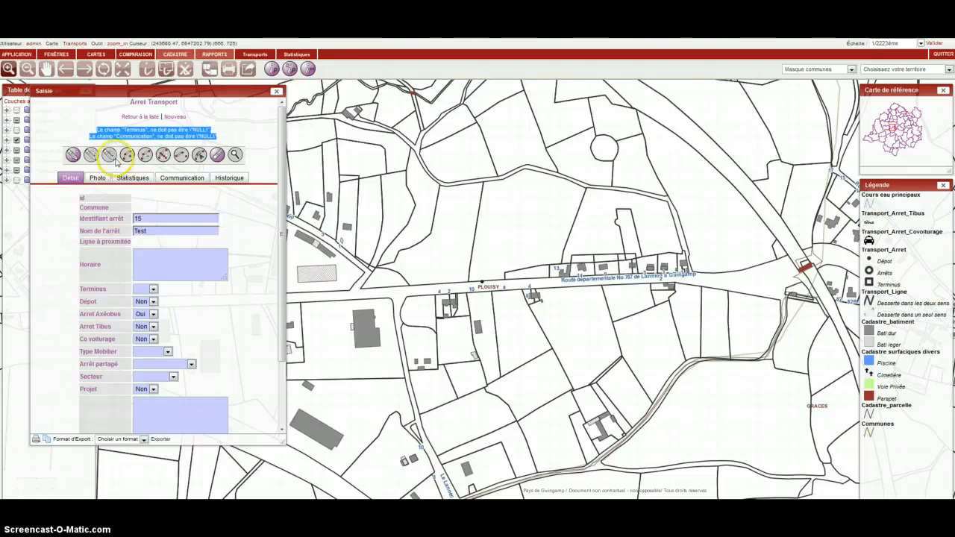
left_click(123, 130)
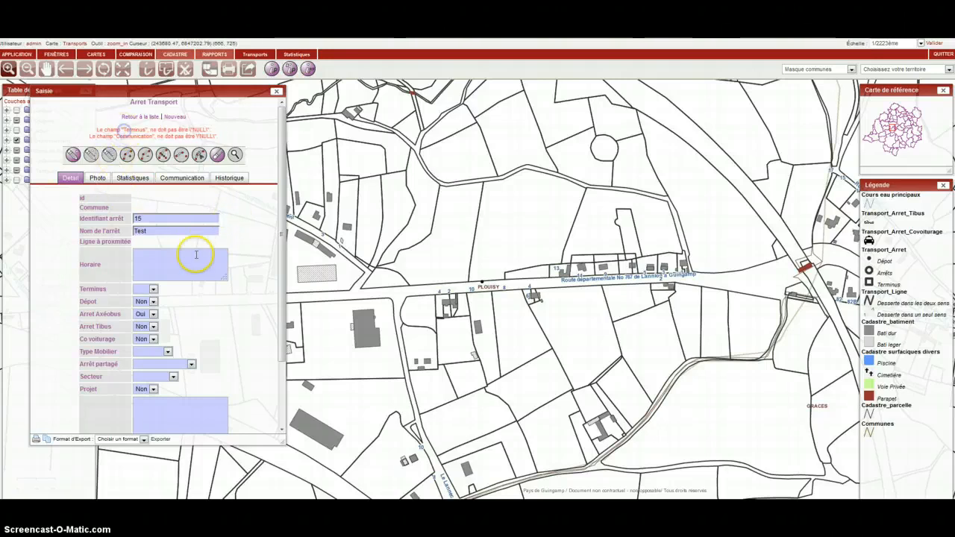
Set both Terminus and Communication to Non and create the stop record.
left_click(153, 289)
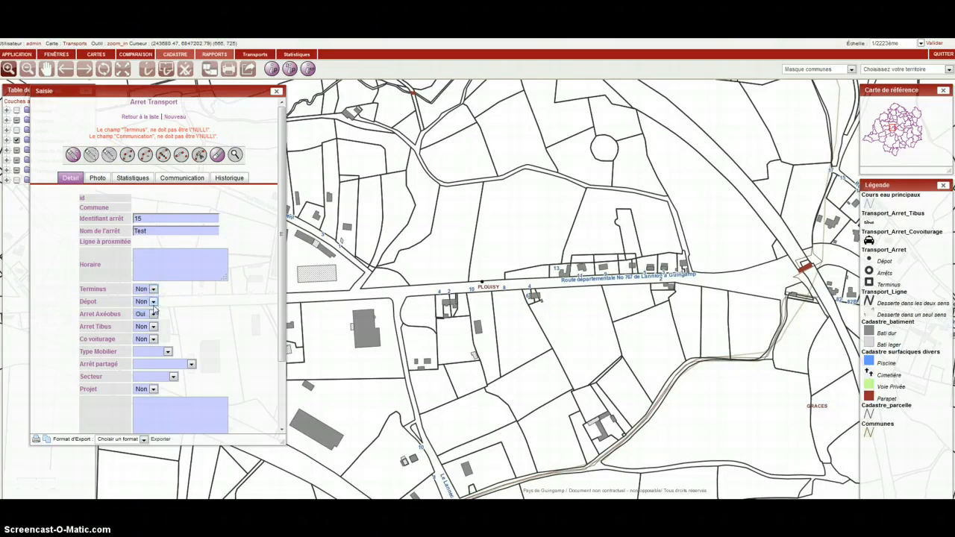
left_click(173, 178)
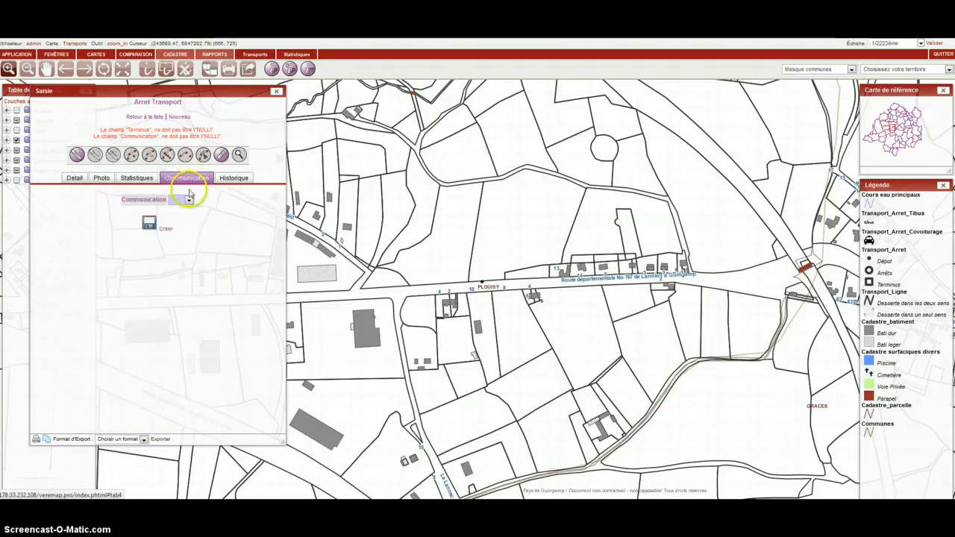
left_click(189, 201)
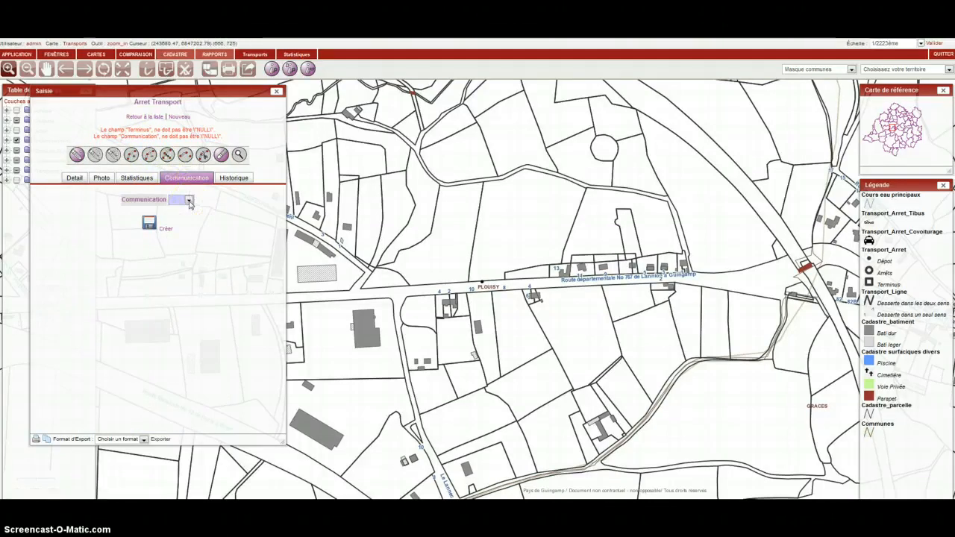
left_click(189, 201)
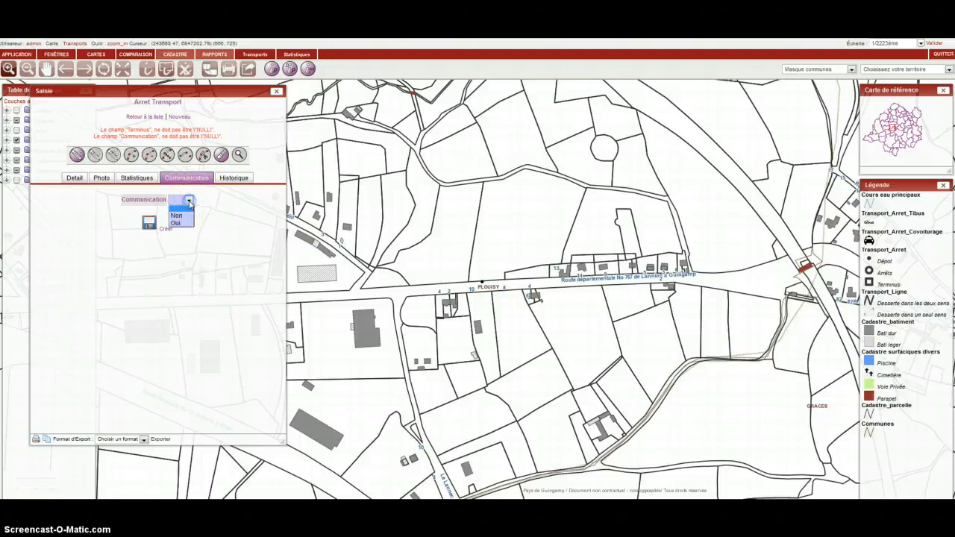
left_click(176, 217)
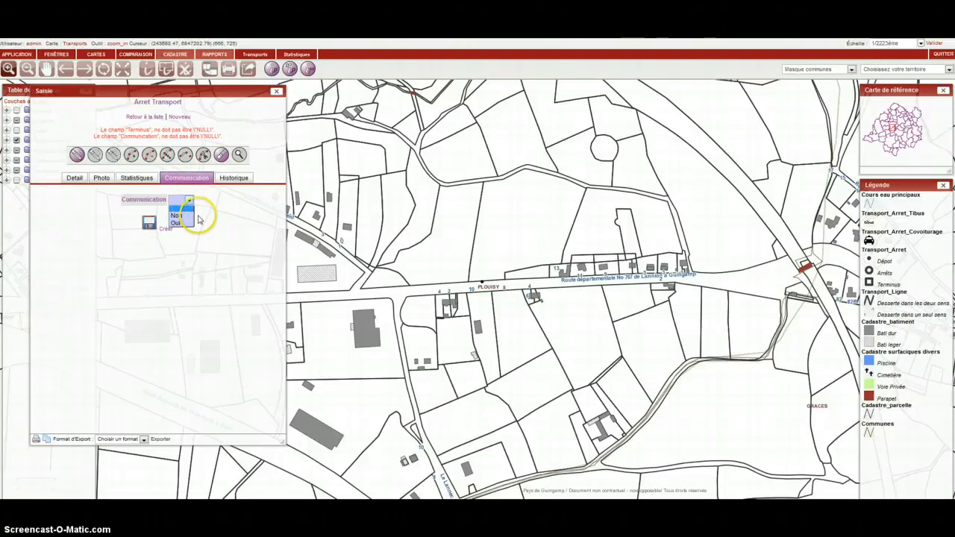
left_click(157, 223)
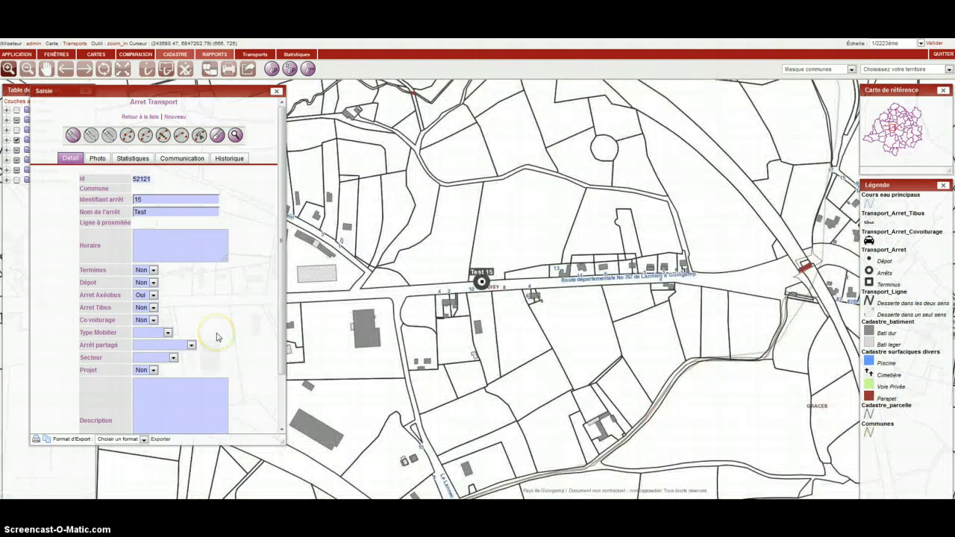
Attach 01-ebee-features.jpg as the stop's photo and update the record.
left_click(97, 158)
left_click(159, 183)
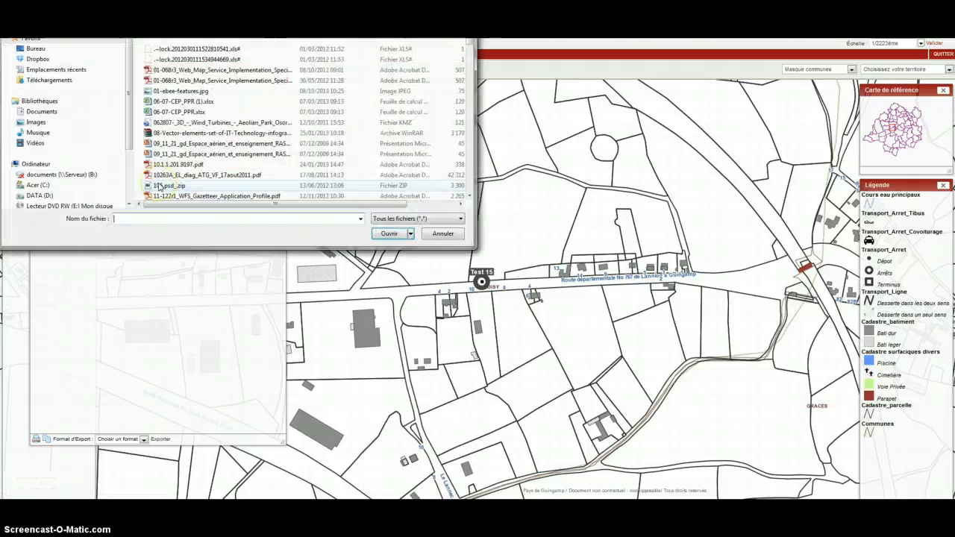
double_click(160, 90)
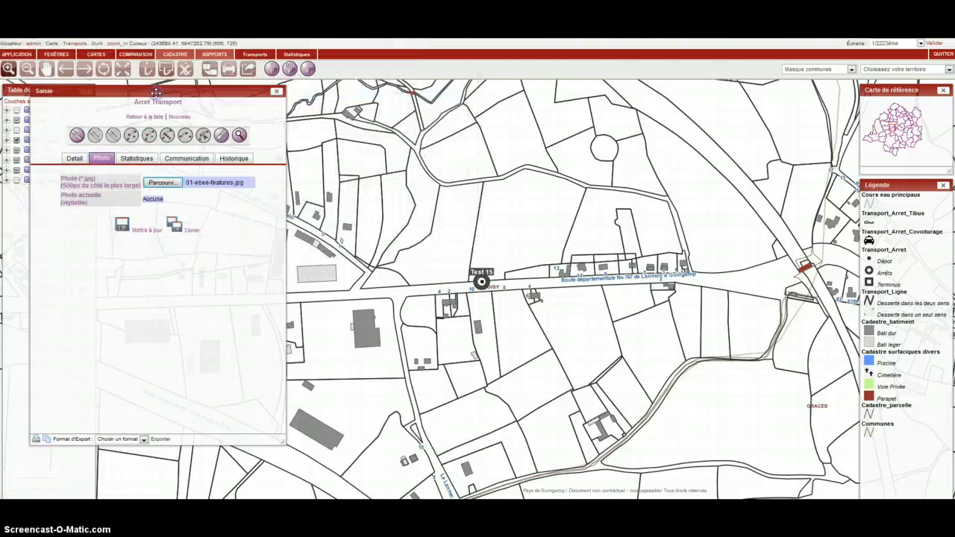
left_click(129, 227)
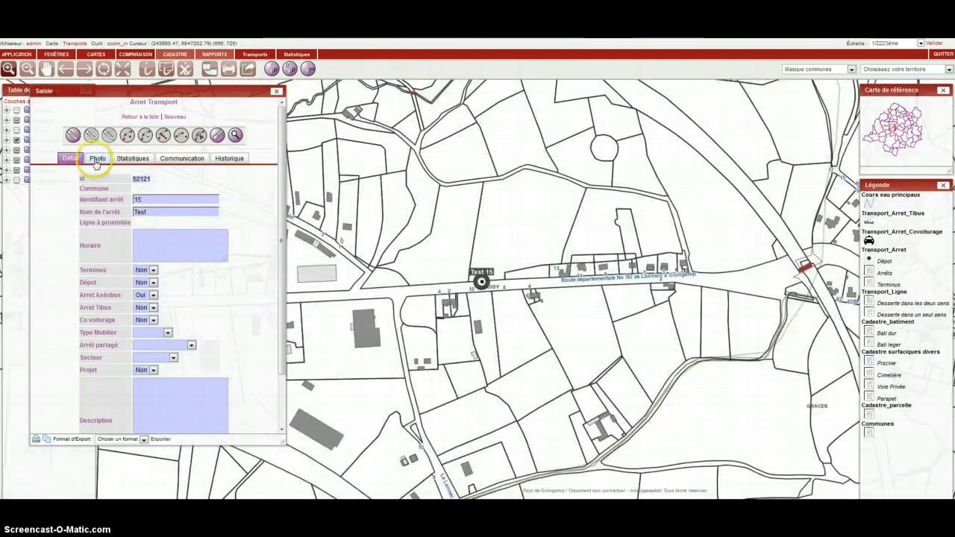
View the stop's saved photo at full size and close it again.
left_click(96, 160)
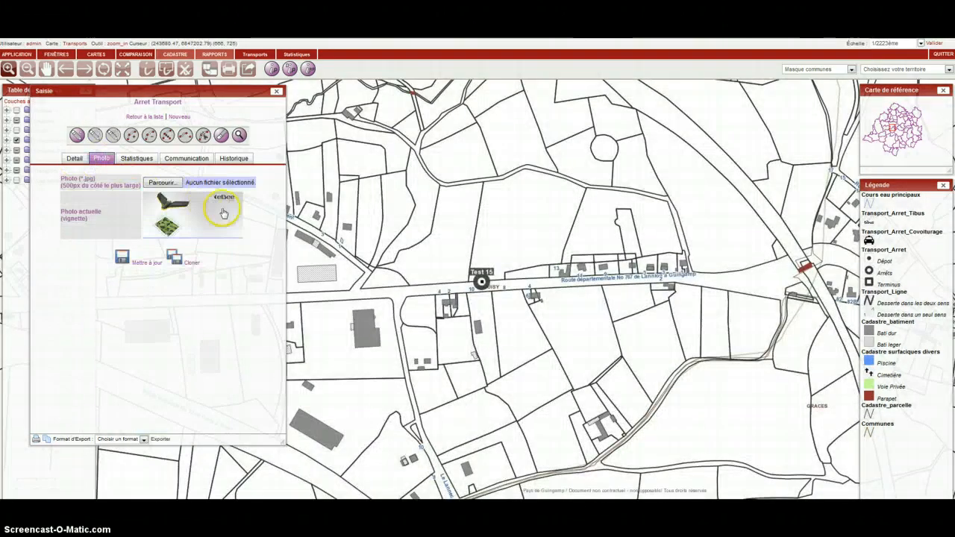
left_click(218, 232)
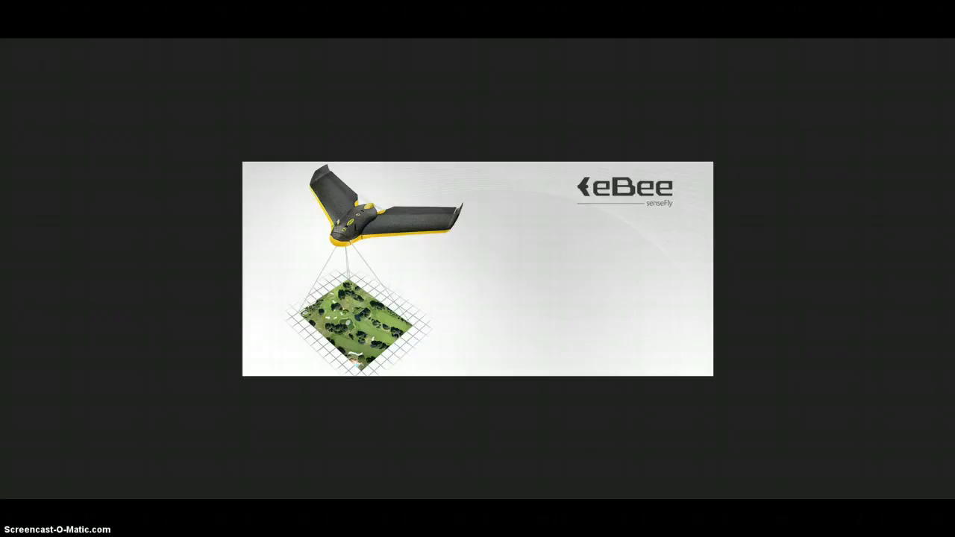
key("ctrl+w")
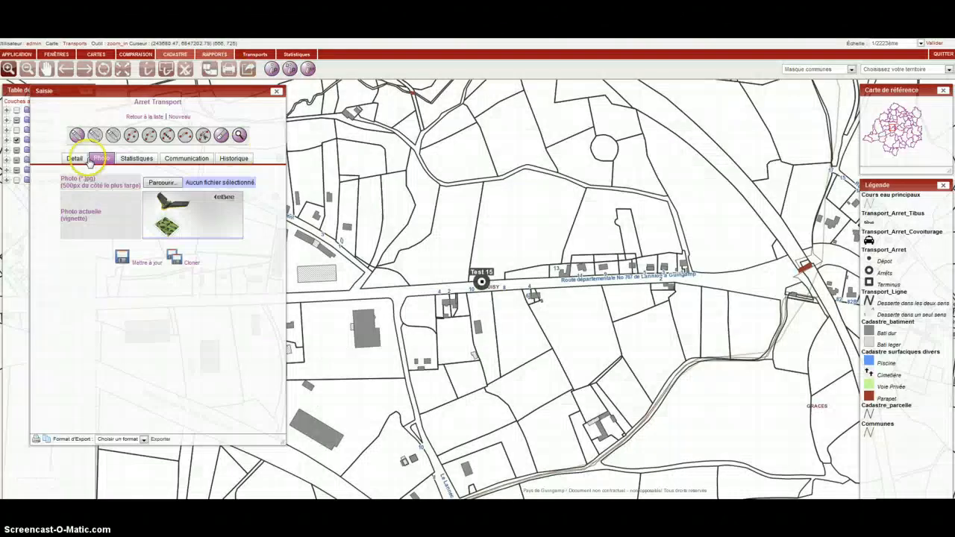
Check the stop's weekly statistics fields and return to its general details.
left_click(141, 158)
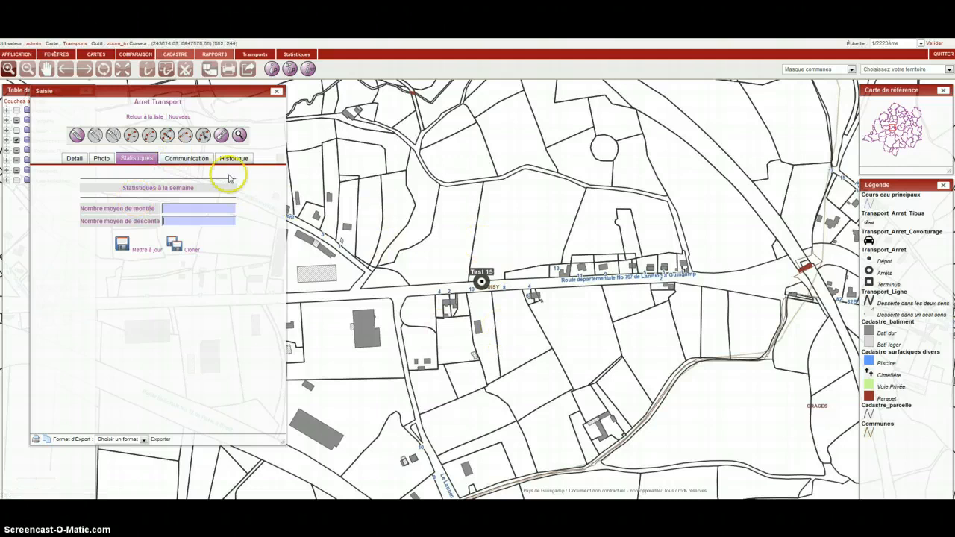
left_click(69, 159)
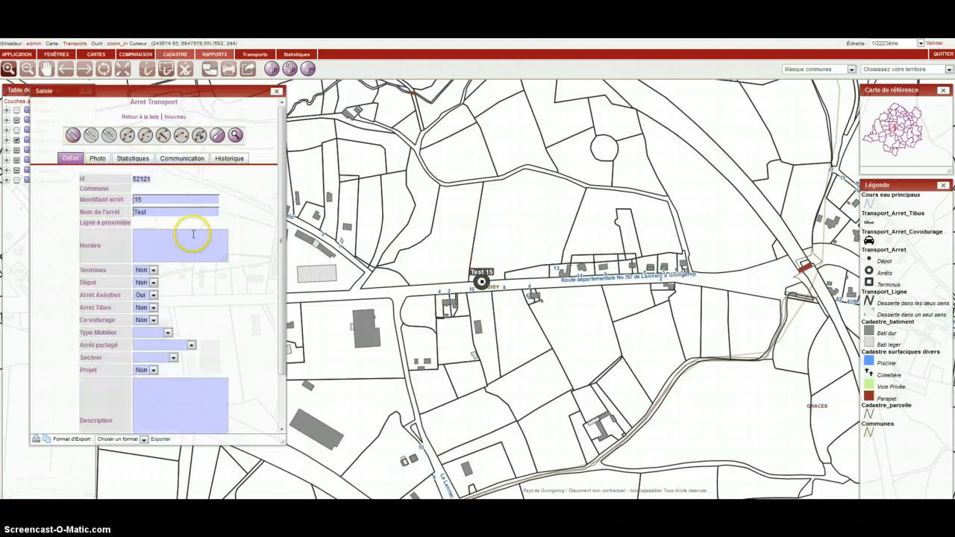
Save the Test stop's record and return to the list of transport stops.
scroll(198, 343, "down", 2)
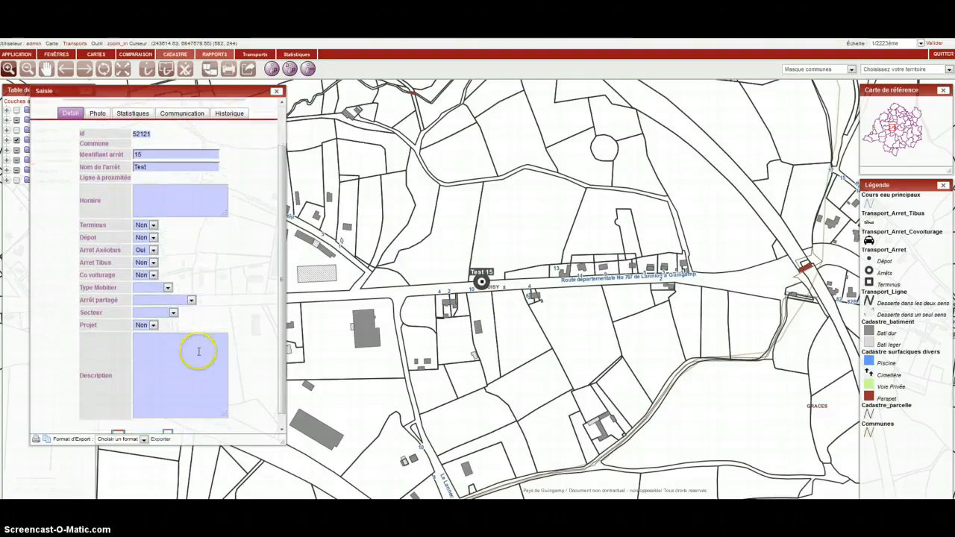
left_click(147, 429)
left_click(235, 295)
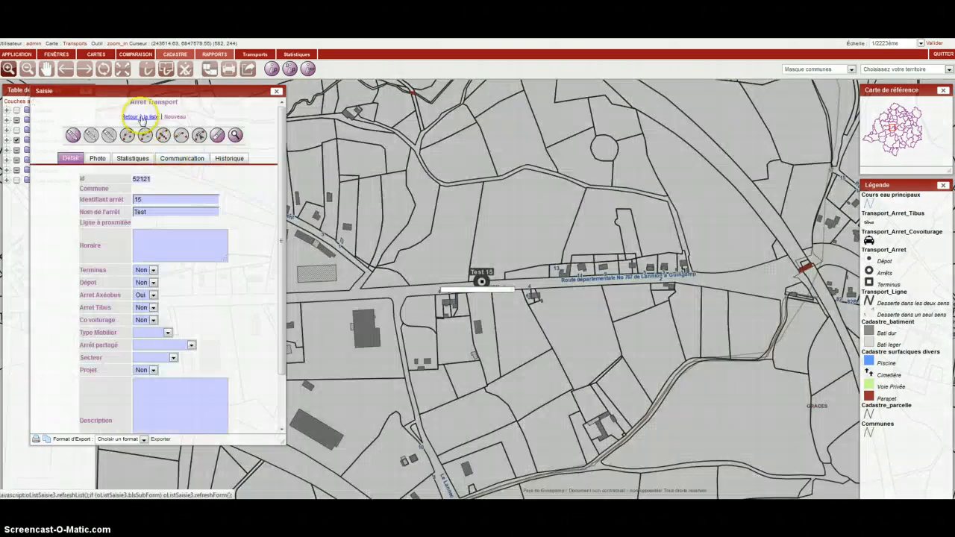
left_click(141, 118)
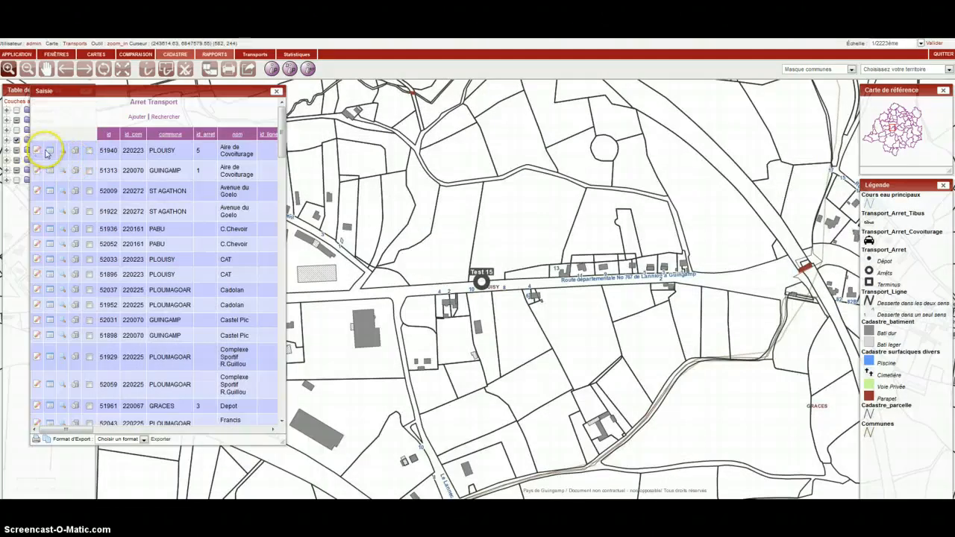
View the full record sheet of the Aire de Covoiturage stop in Plouisy, then return to the list of stops.
left_click(51, 153)
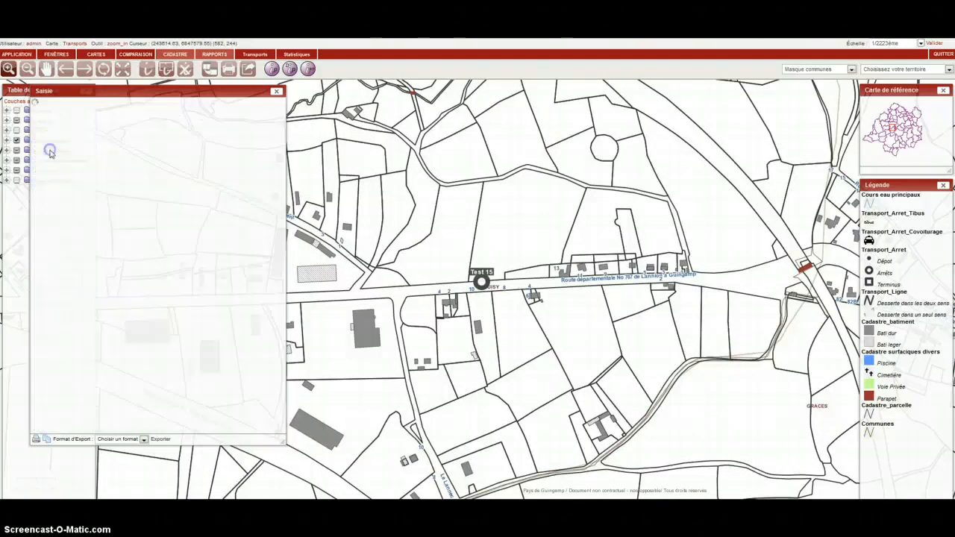
scroll(207, 236, "down", 3)
scroll(207, 238, "down", 2)
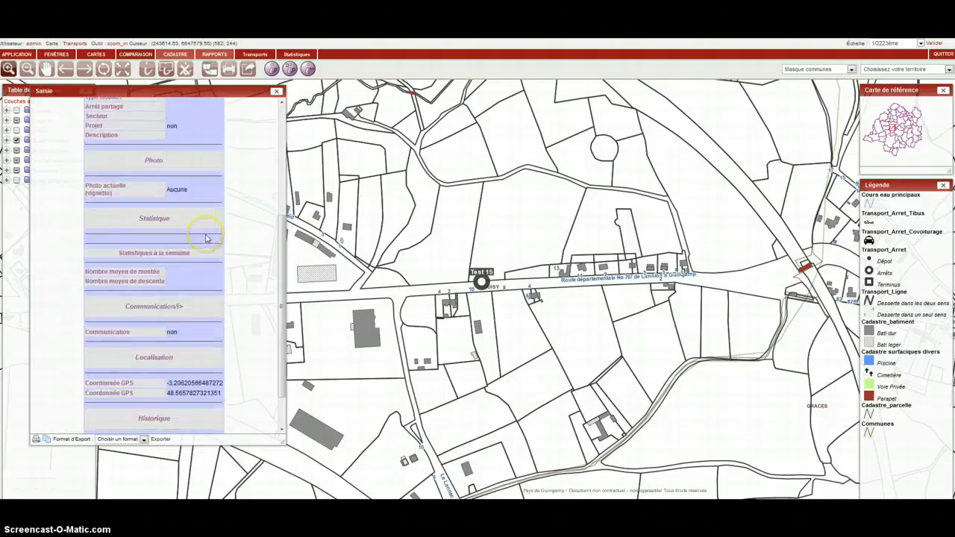
scroll(207, 237, "up", 3)
scroll(207, 236, "up", 3)
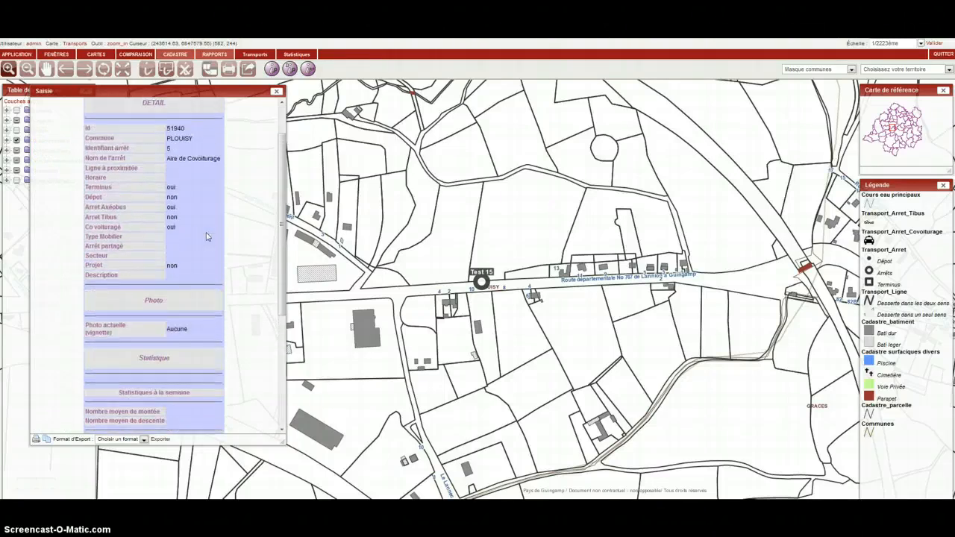
left_click(147, 113)
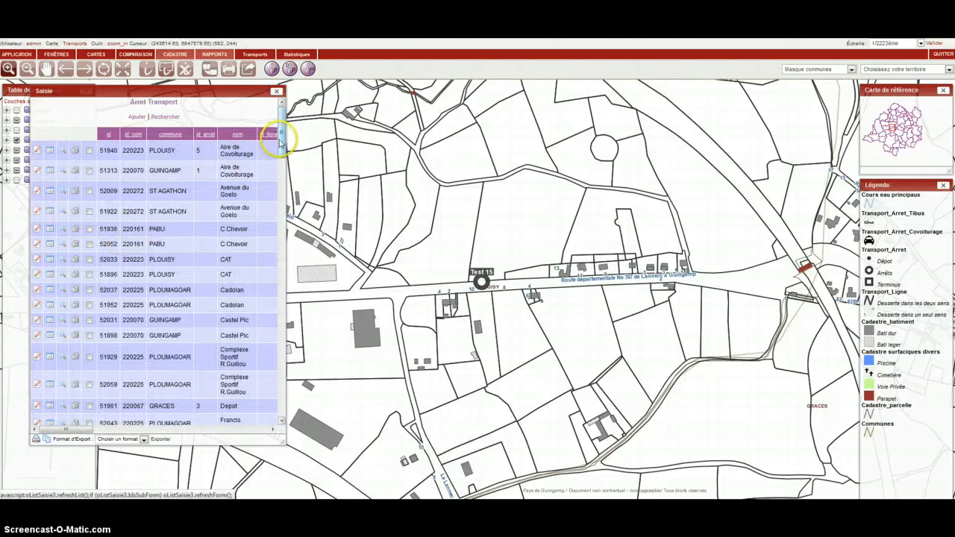
Show all stop records in one list and examine the last rows across their columns, including the photo links.
left_click_drag(279, 146, 282, 417)
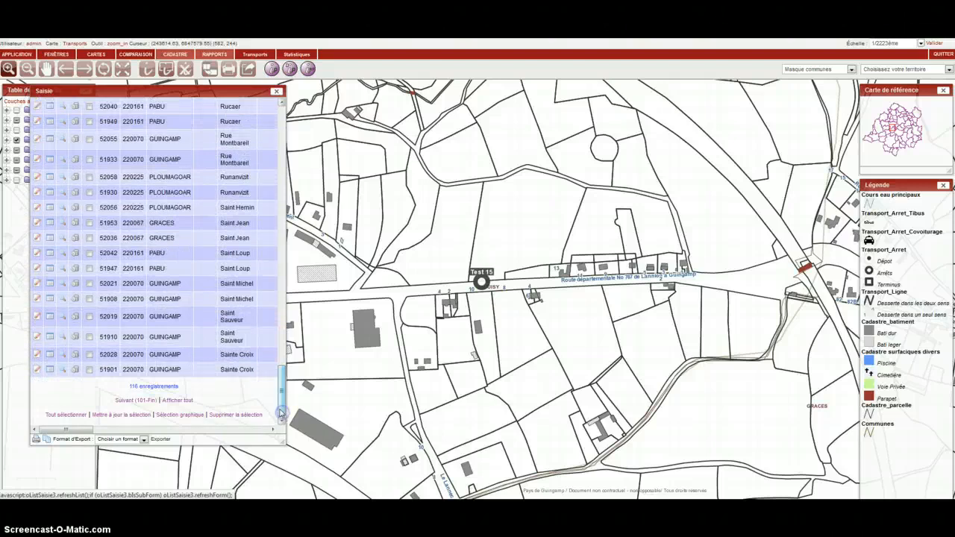
left_click(168, 401)
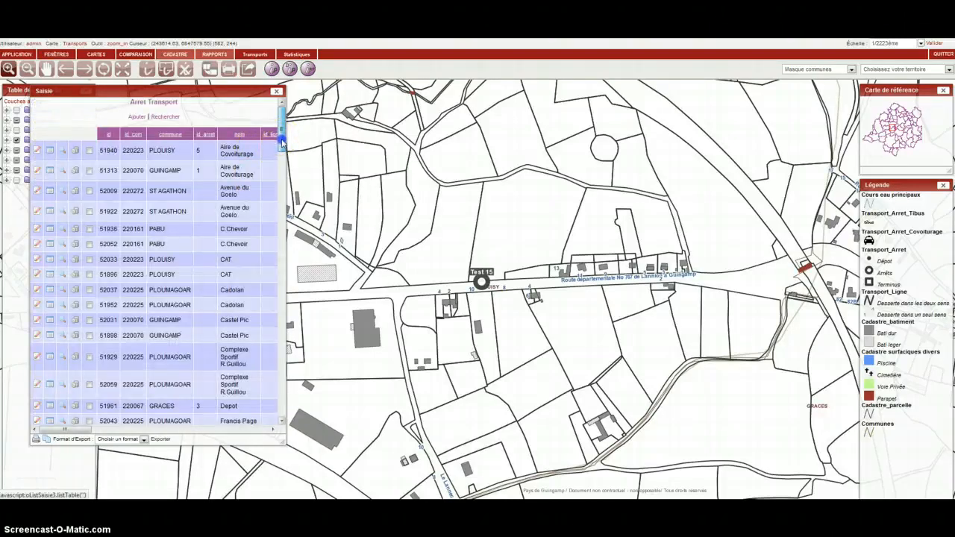
left_click_drag(282, 142, 281, 413)
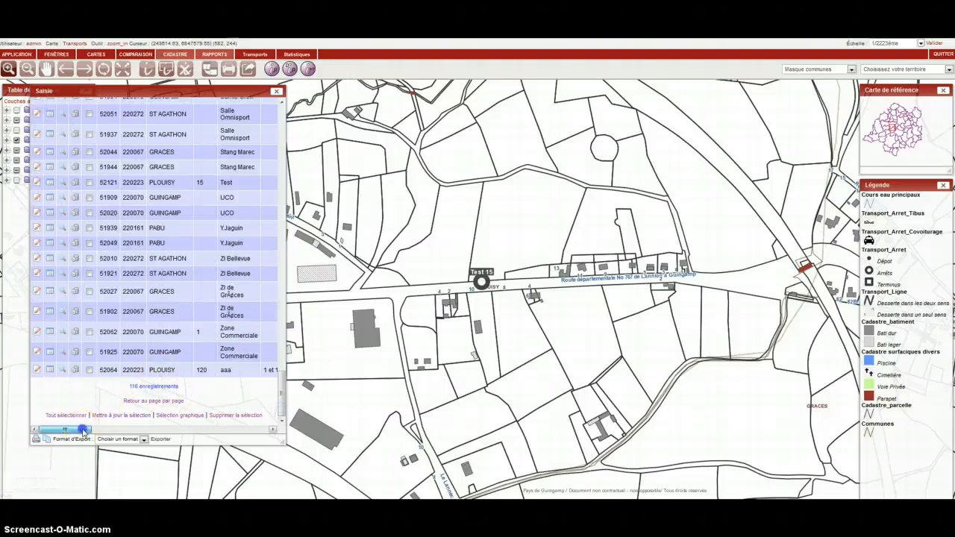
left_click_drag(67, 430, 199, 430)
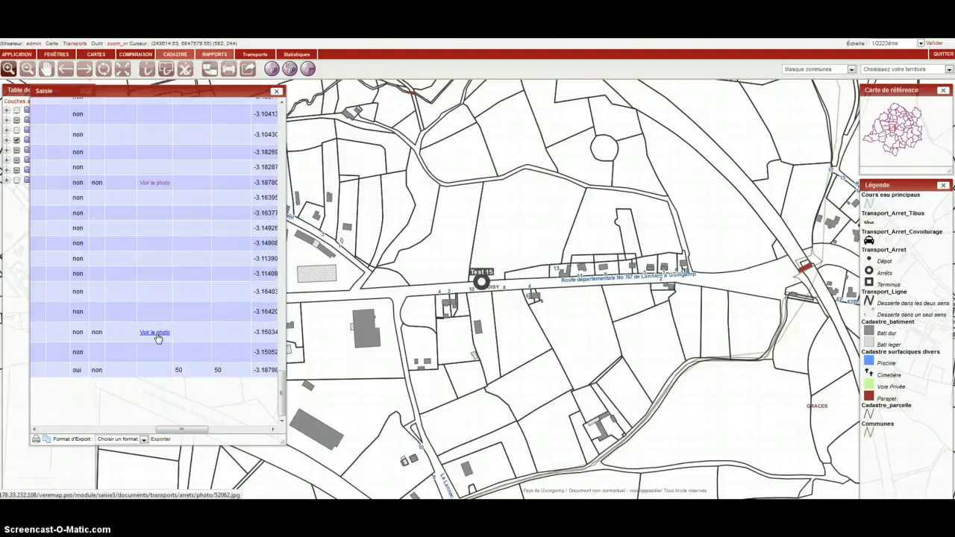
left_click_drag(182, 429, 57, 431)
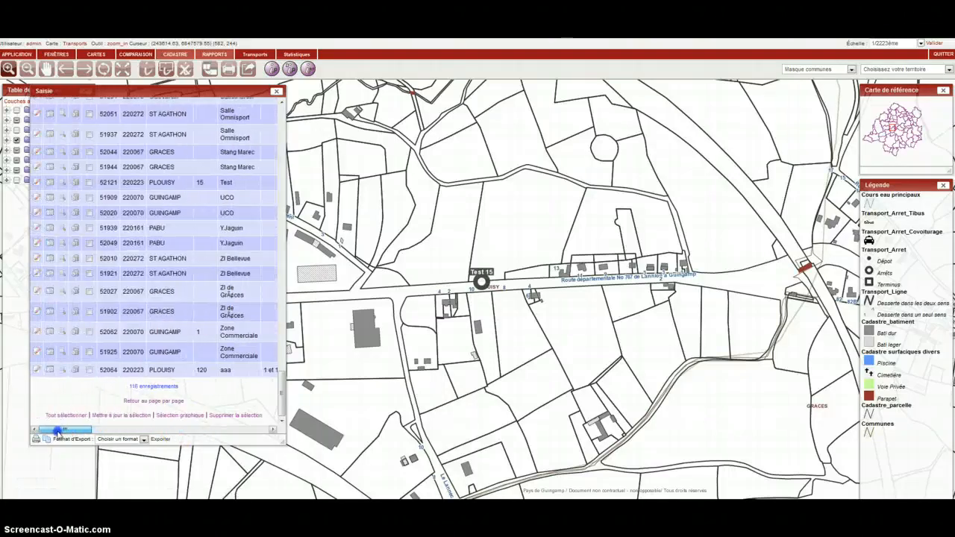
View the record sheet and photo of the Zone Commerciale stop with identifier 1 in Guingamp, then return to the list.
left_click(50, 335)
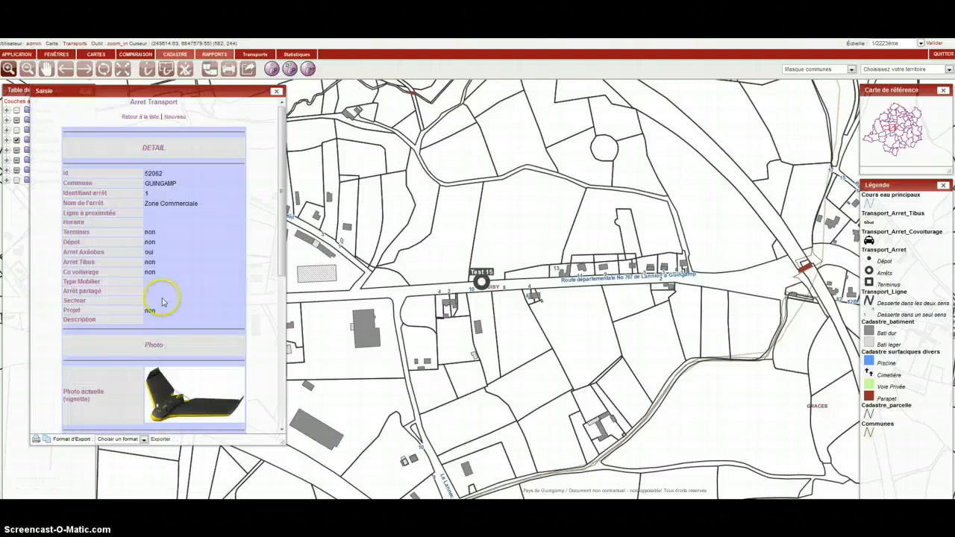
scroll(179, 295, "down", 2)
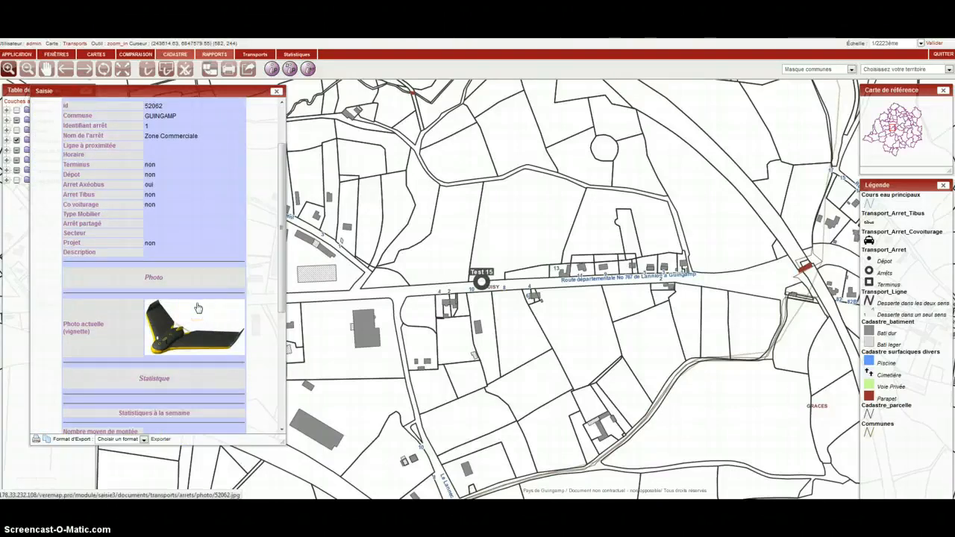
scroll(198, 308, "up", 3)
left_click(154, 122)
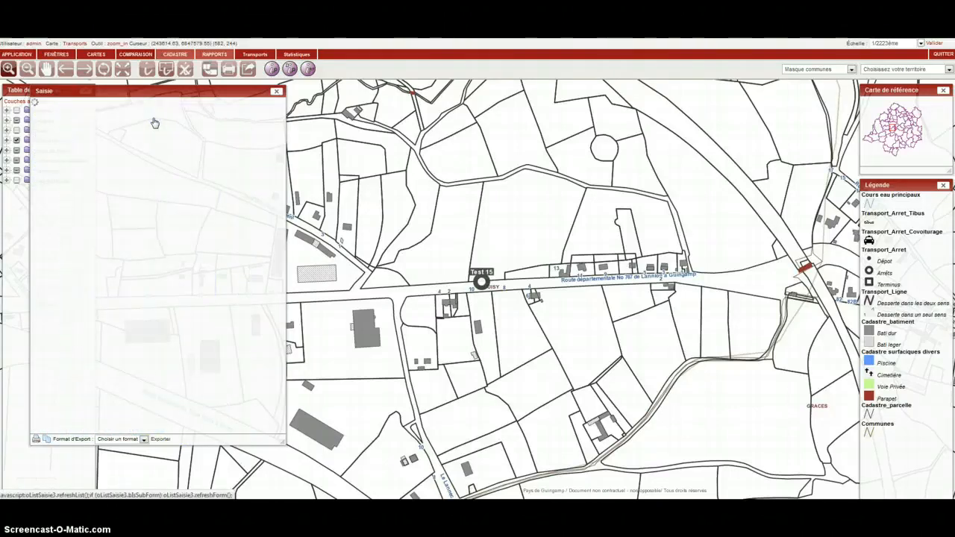
Open the transport lines table, move its window clear of the map and start a new line record.
mouse_move(237, 55)
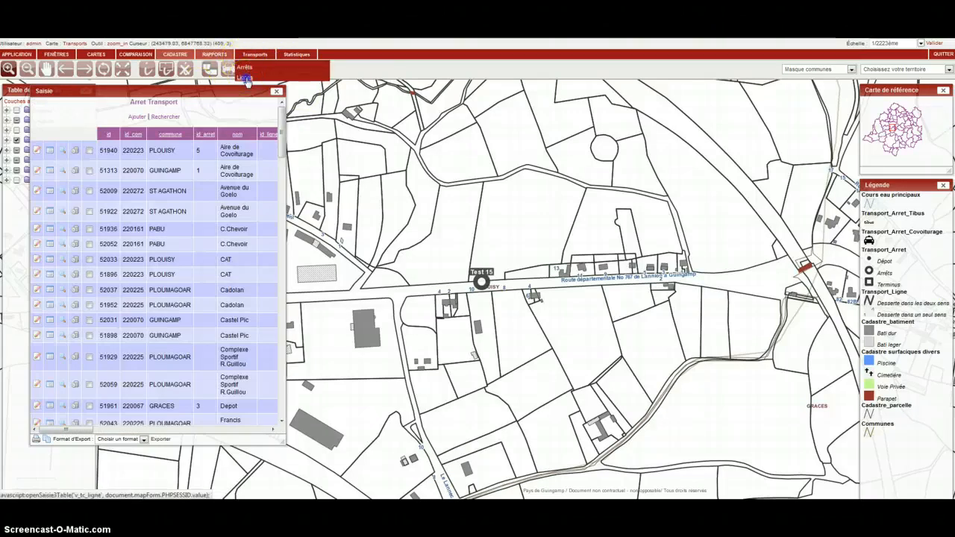
left_click(247, 79)
left_click_drag(154, 91, 125, 86)
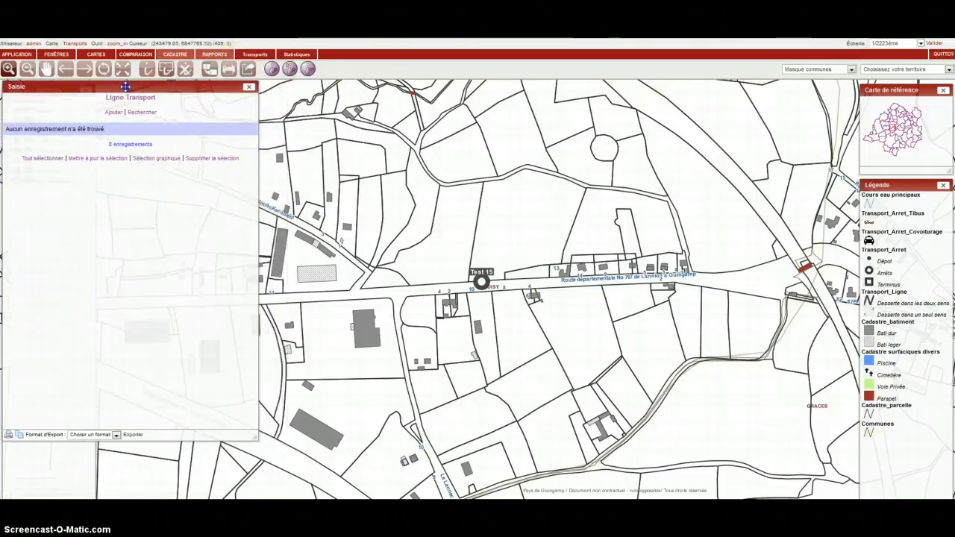
left_click(113, 112)
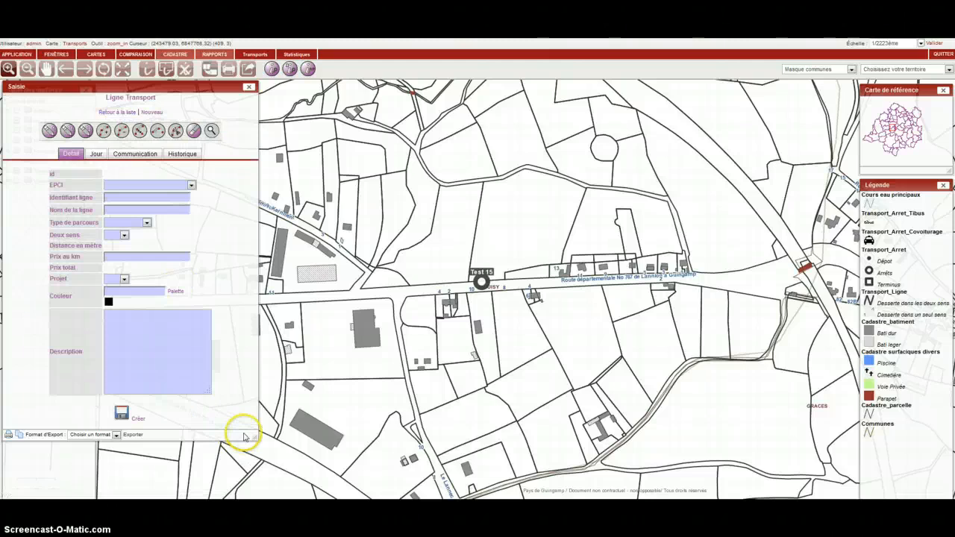
Draw the transport line on the map along Route départementale No 767, passing through the Test 15 stop.
left_click(68, 131)
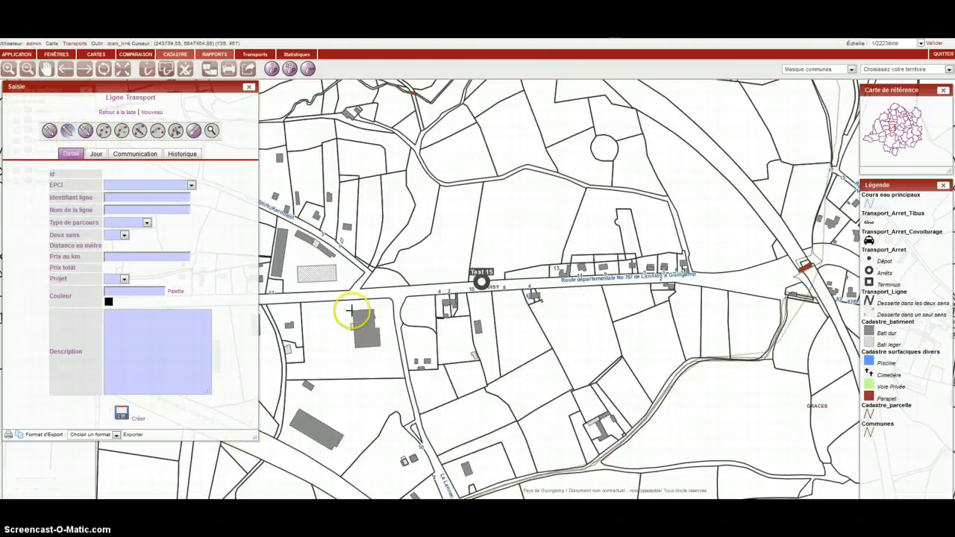
left_click(404, 288)
left_click(481, 284)
left_click(543, 283)
left_click(675, 282)
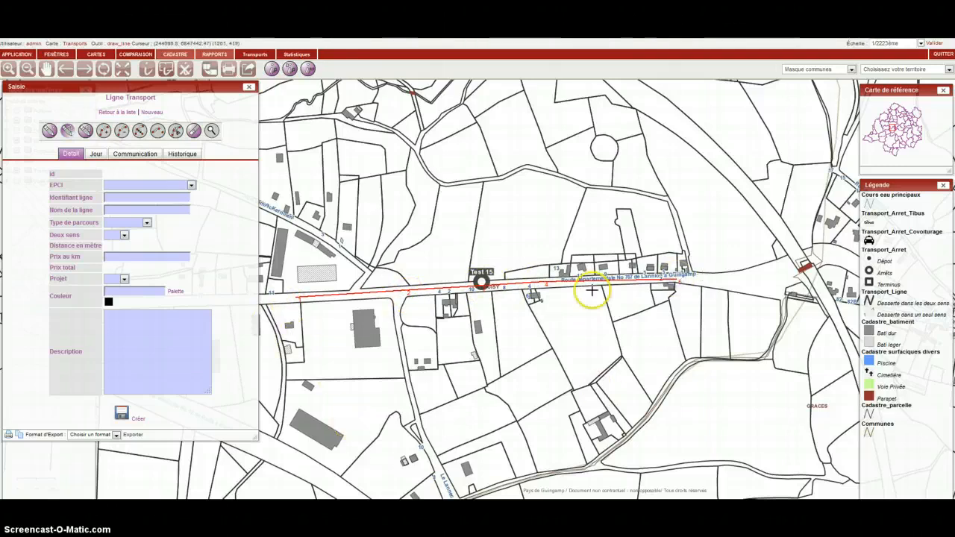
left_click(659, 280)
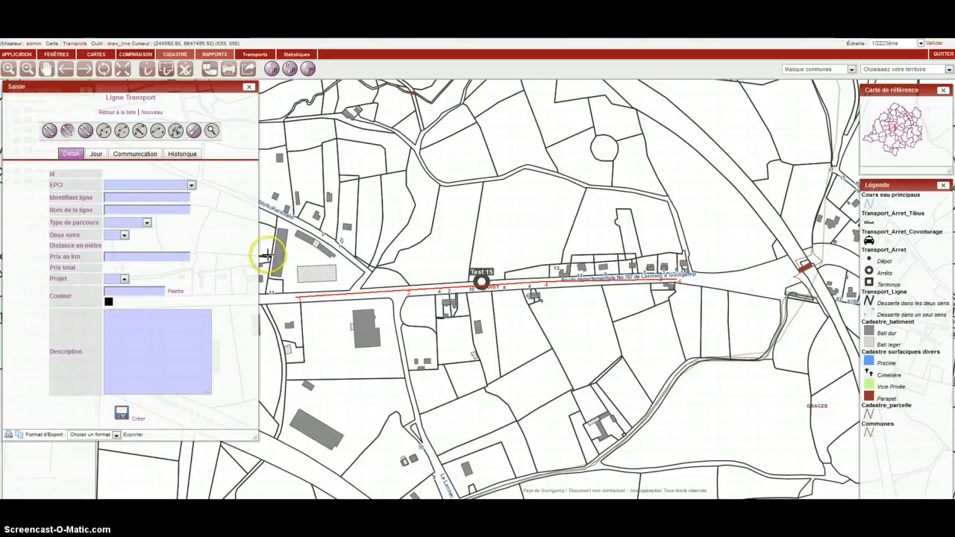
Set the line's EPCI to Guingamp communauté, its identifier to 1 and its name to test, and try setting the route type to Commercial.
left_click(144, 186)
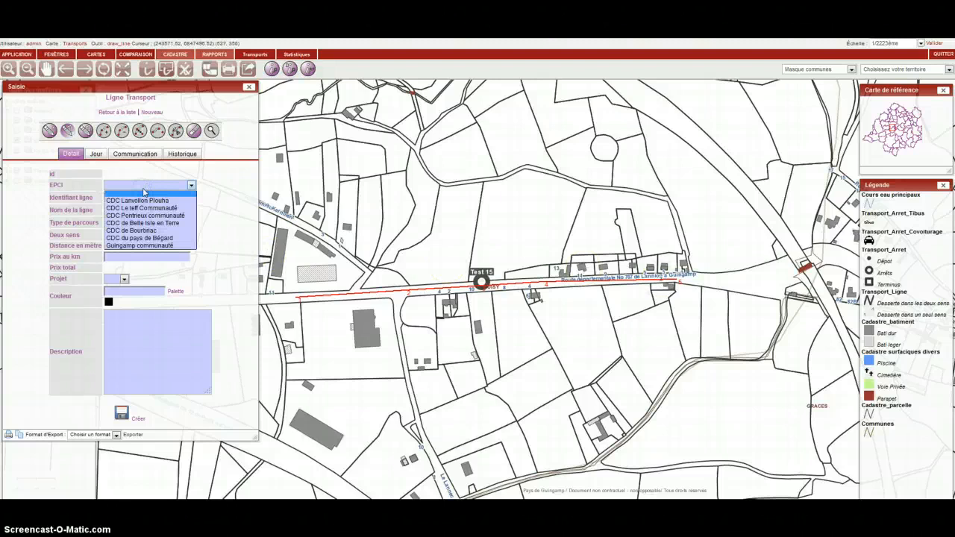
left_click(148, 244)
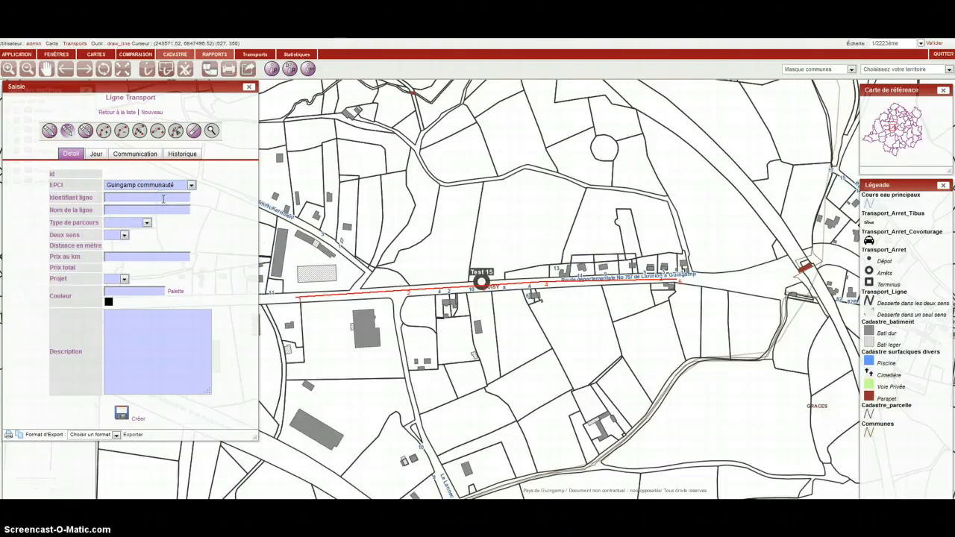
left_click(146, 211)
left_click(146, 223)
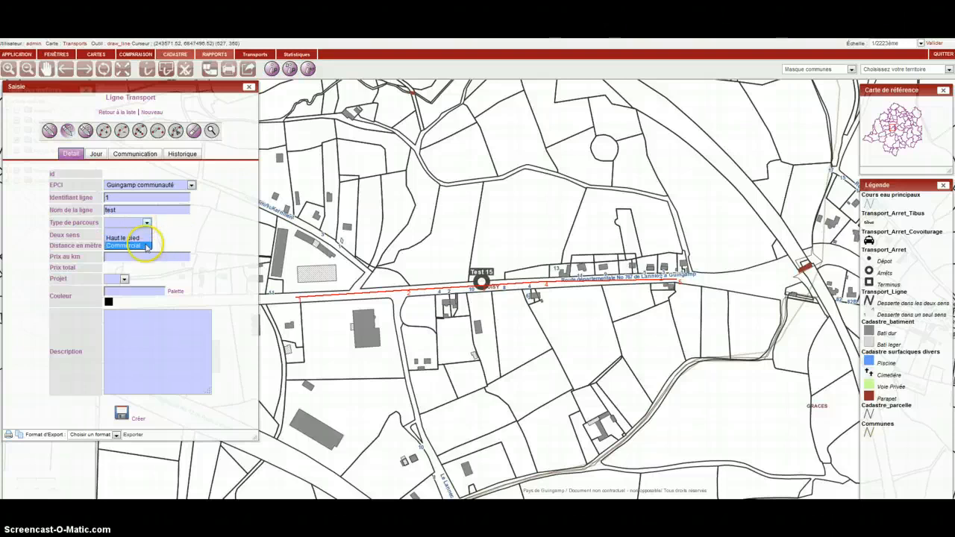
left_click(147, 244)
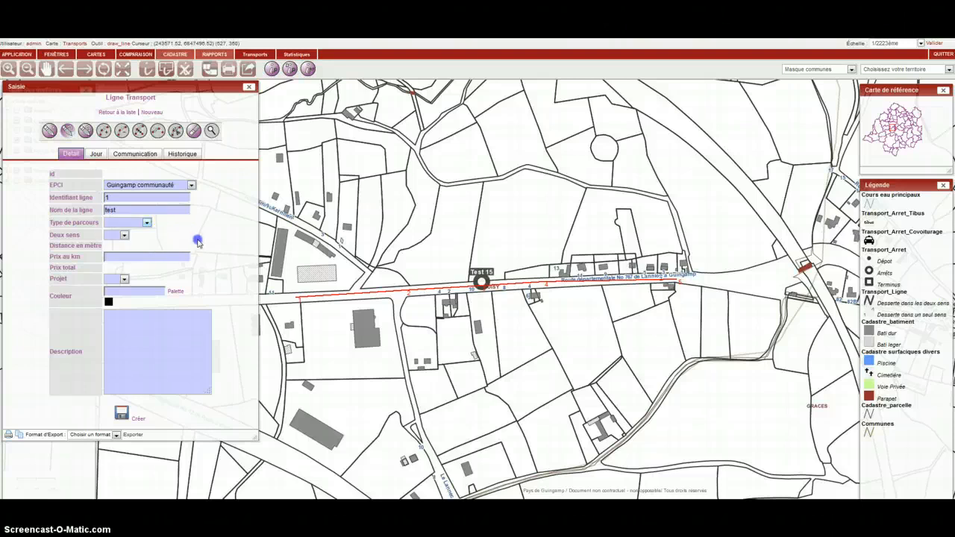
Set Deux sens and Projet to Non, the price per km to 2 and the line's colour to RGB 0 34 255.
left_click(116, 237)
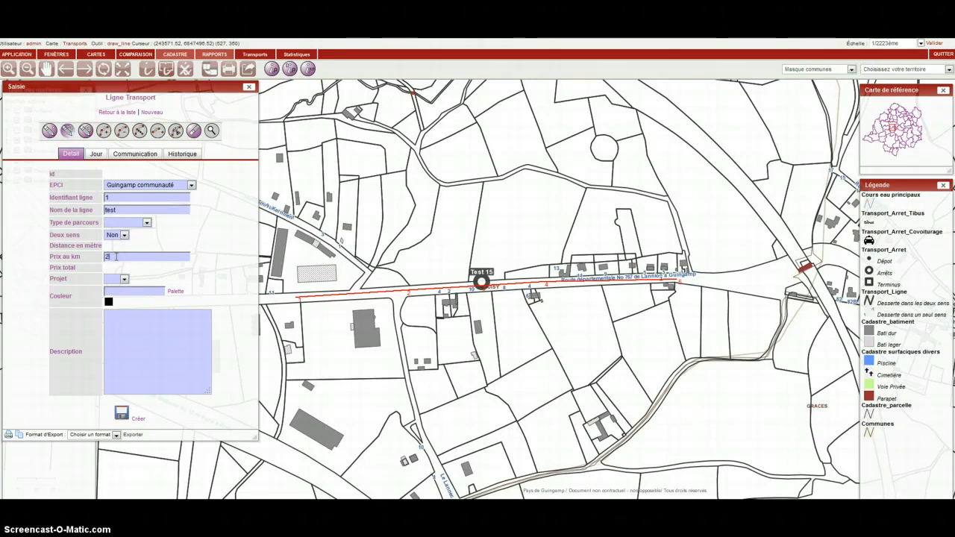
left_click(123, 279)
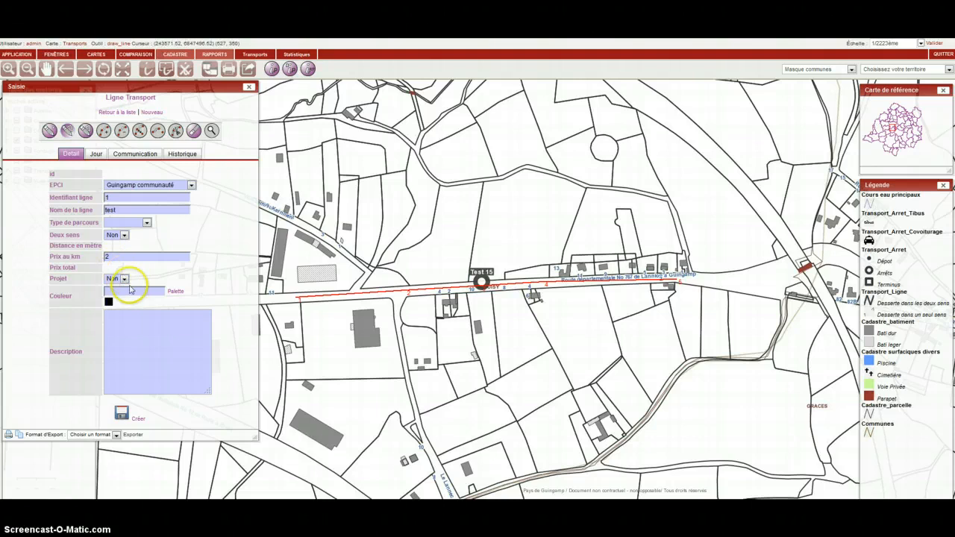
left_click(175, 291)
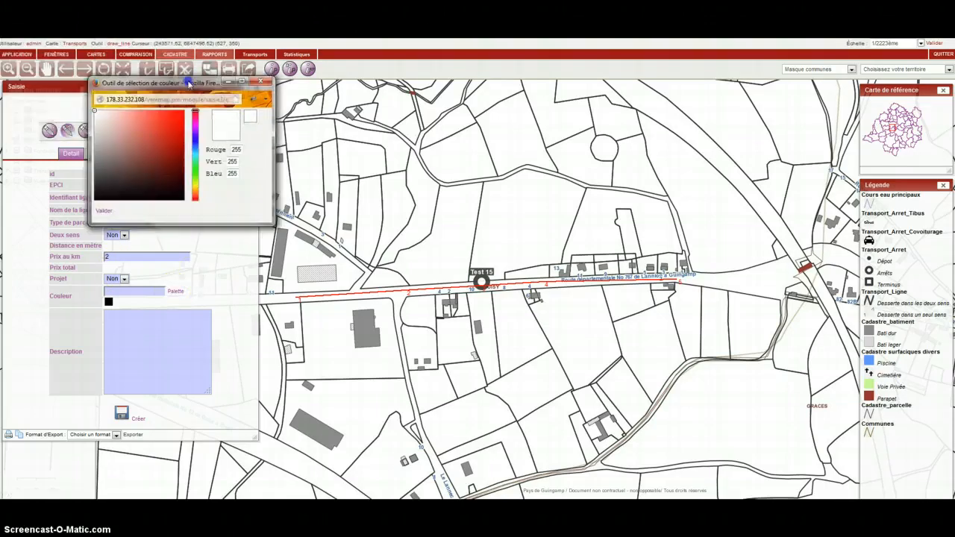
left_click(194, 141)
left_click(149, 133)
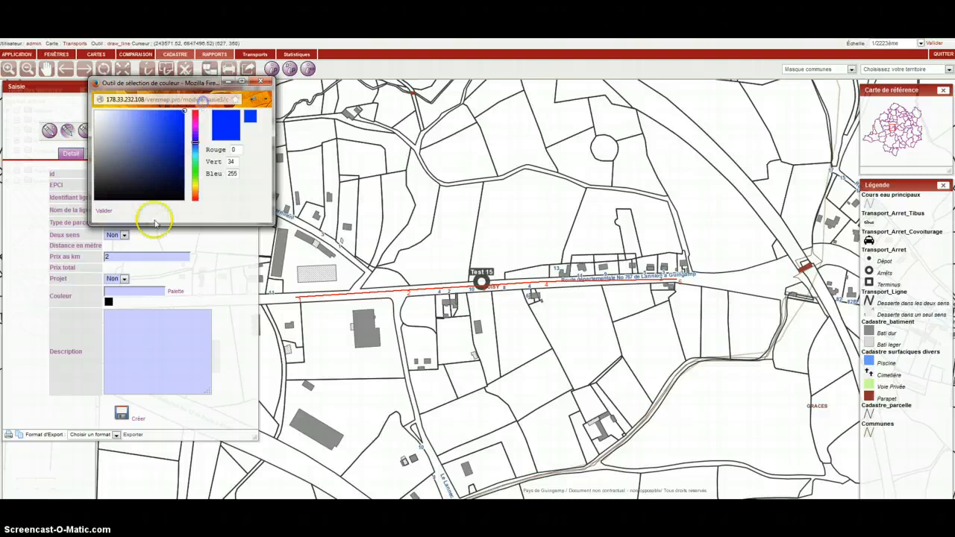
left_click(104, 210)
Look over the line's weekday fields, choose its Communication option and try to create the line record.
left_click(139, 419)
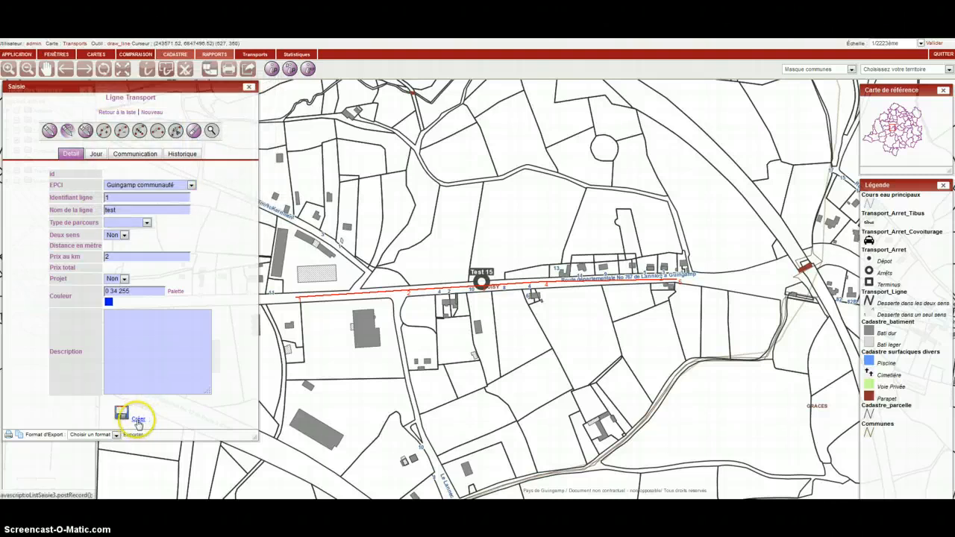
left_click(103, 155)
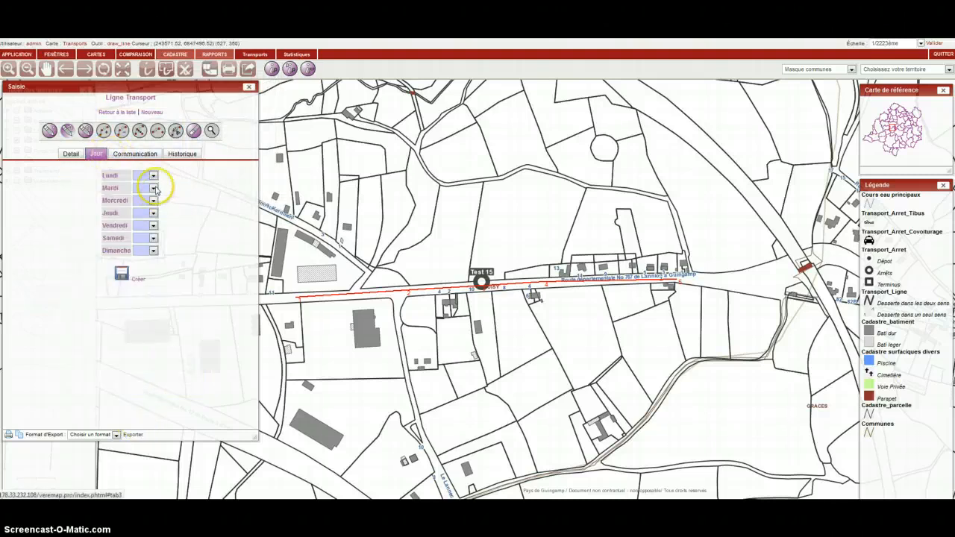
left_click(139, 155)
left_click(162, 176)
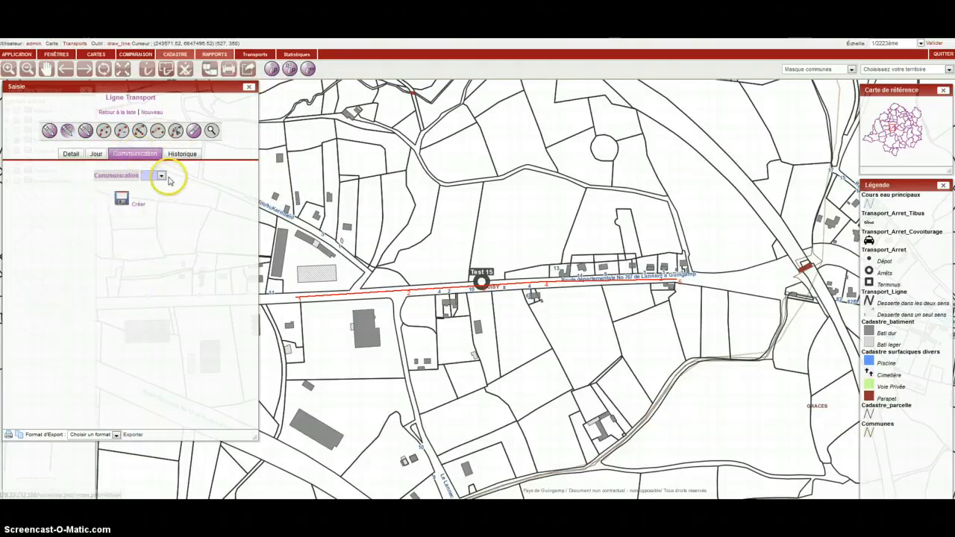
left_click(153, 198)
left_click(122, 198)
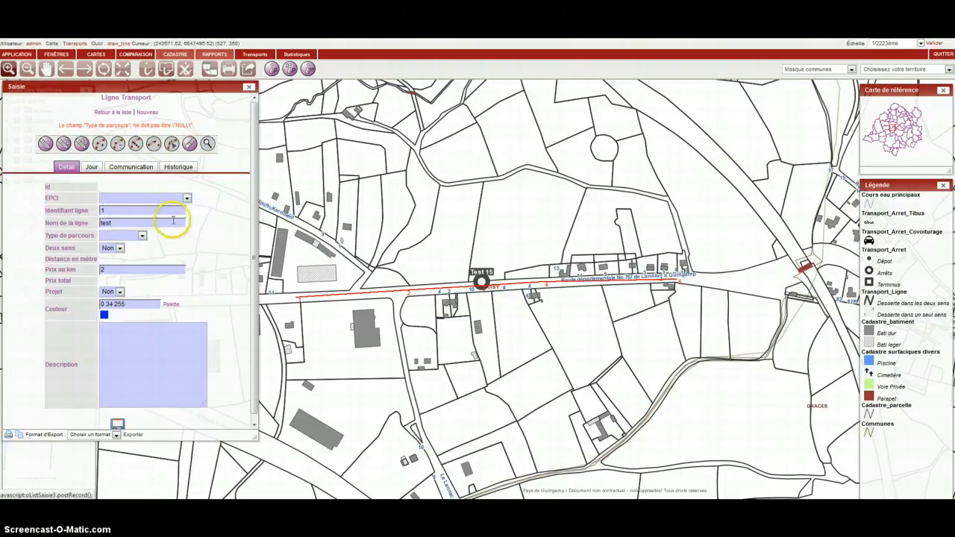
Set the line's route type to Commercial and its EPCI to Guingamp communauté.
left_click(141, 236)
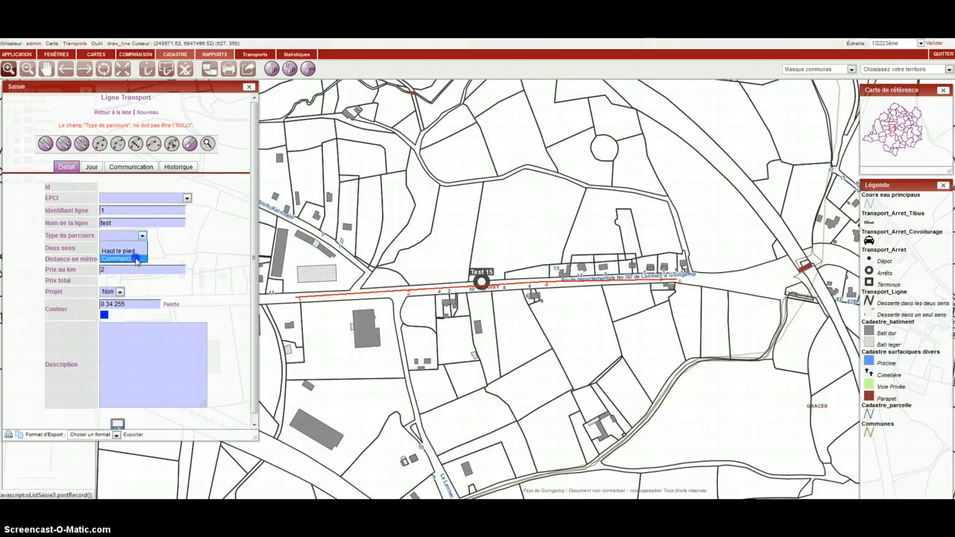
left_click(125, 258)
left_click(149, 195)
left_click(147, 259)
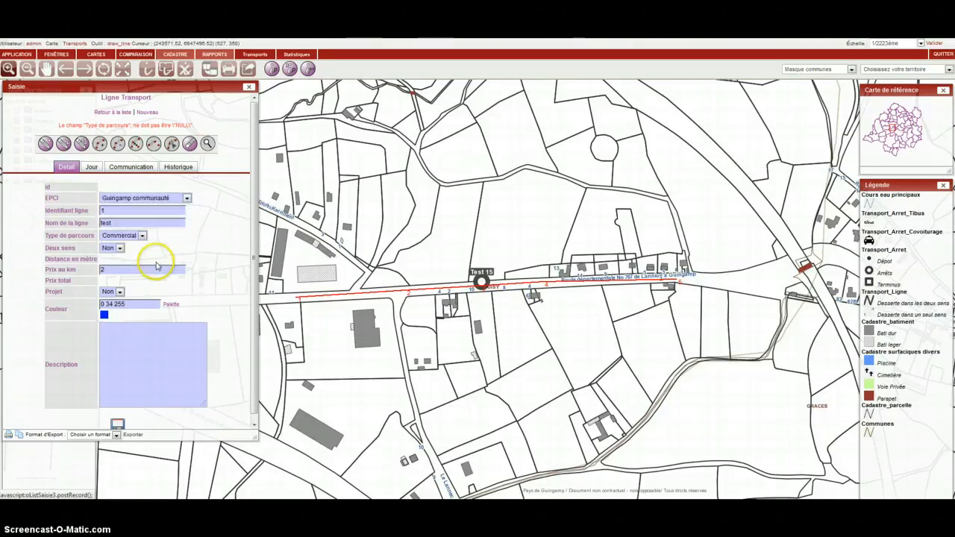
Create the test line record and clone it to start a second line west of the first.
scroll(155, 419, "down", 1)
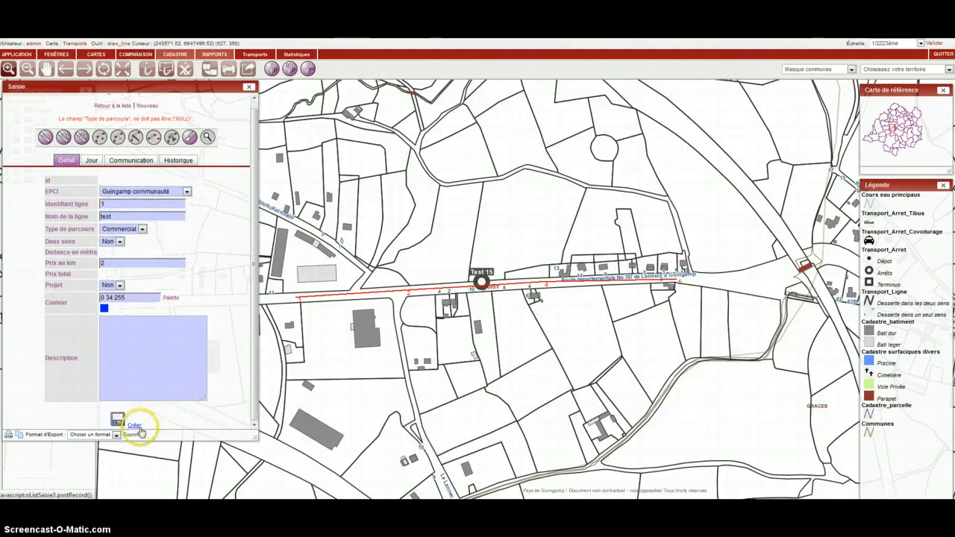
left_click(138, 427)
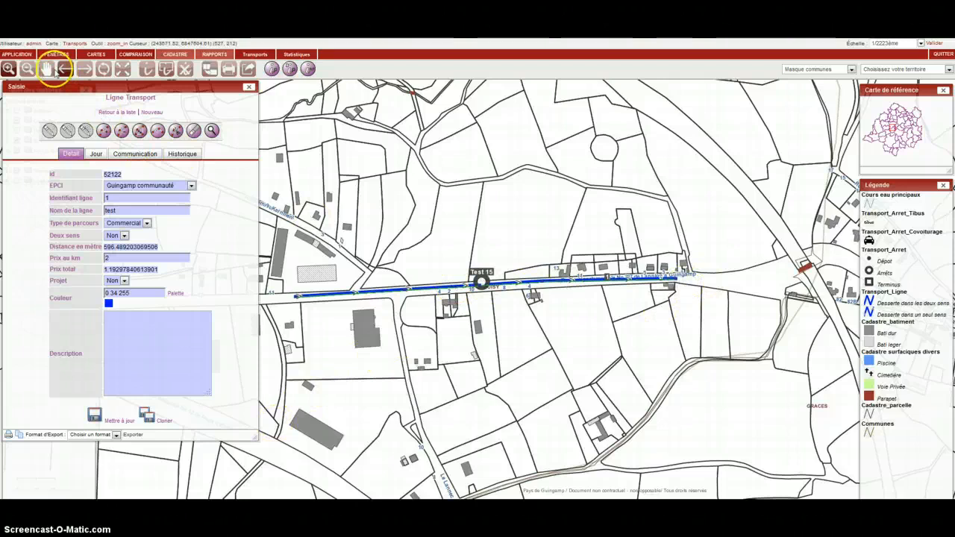
left_click(46, 68)
left_click_drag(283, 309, 676, 273)
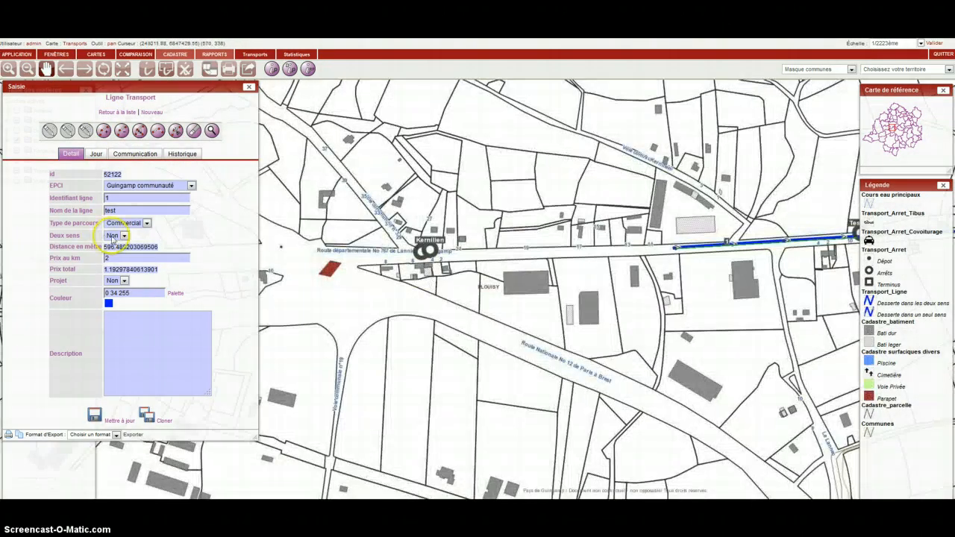
left_click(122, 130)
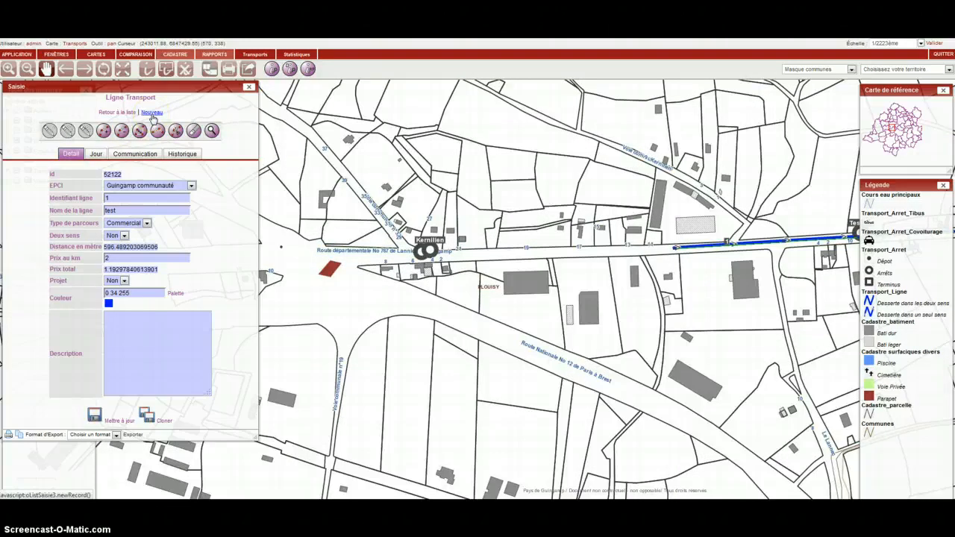
left_click(164, 422)
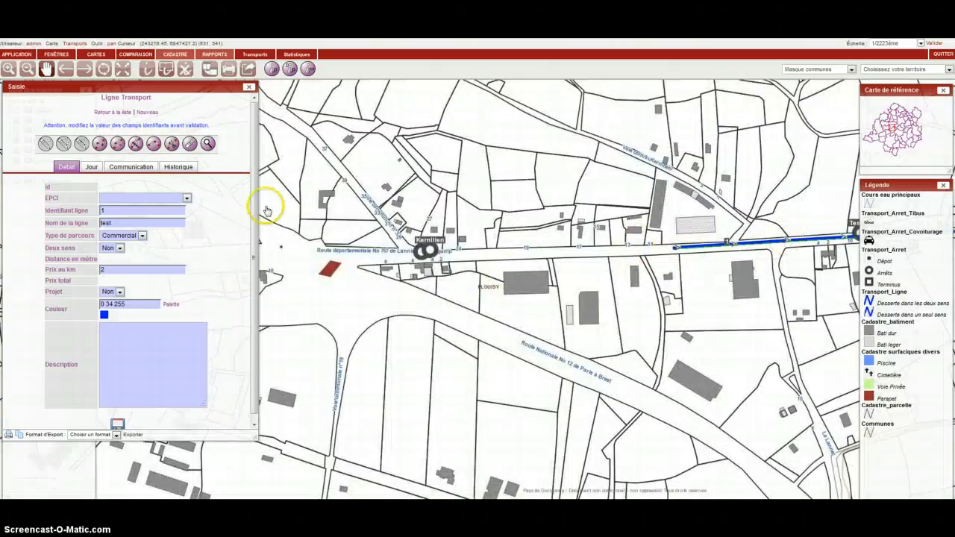
Draw the cloned line along Route départementale No 767, from just west of the Kernilien stop to the western end of the first line.
left_click(190, 144)
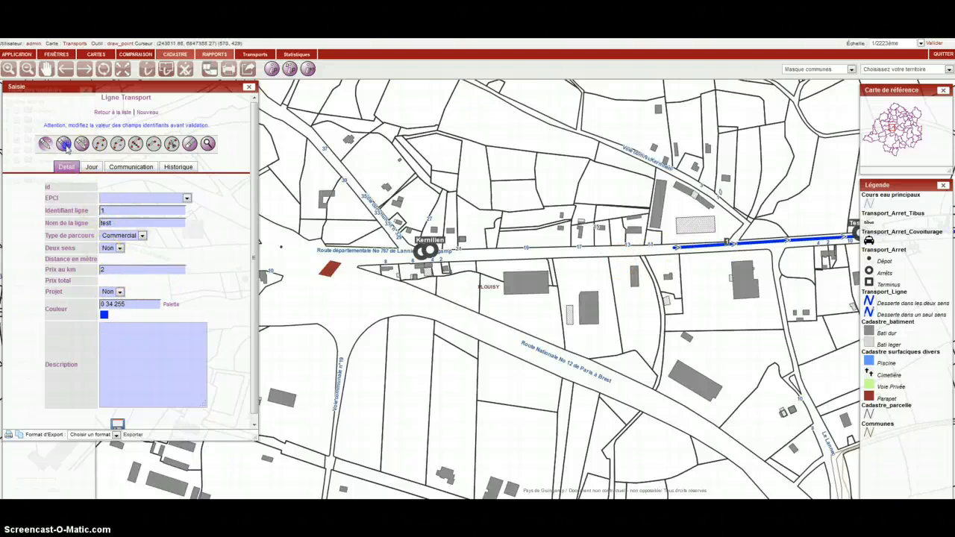
left_click(614, 236)
left_click(331, 252)
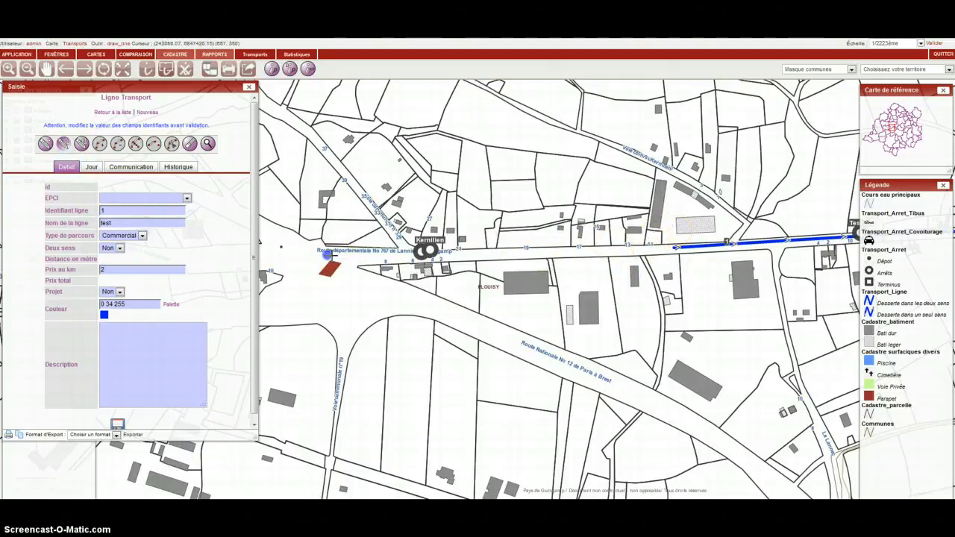
left_click(547, 253)
left_click(676, 248)
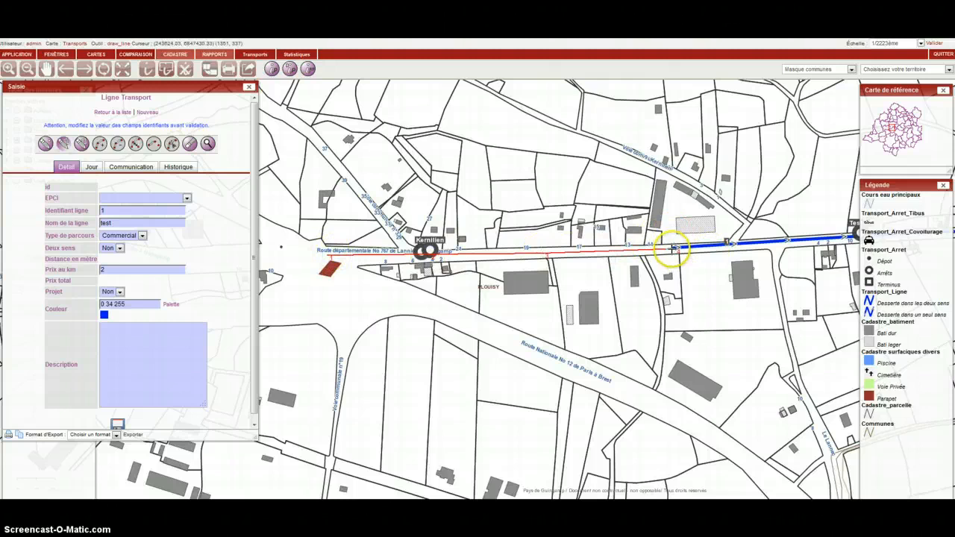
Set the cloned line's EPCI to Guingamp communauté and Deux sens to Oui.
scroll(229, 379, "down", 1)
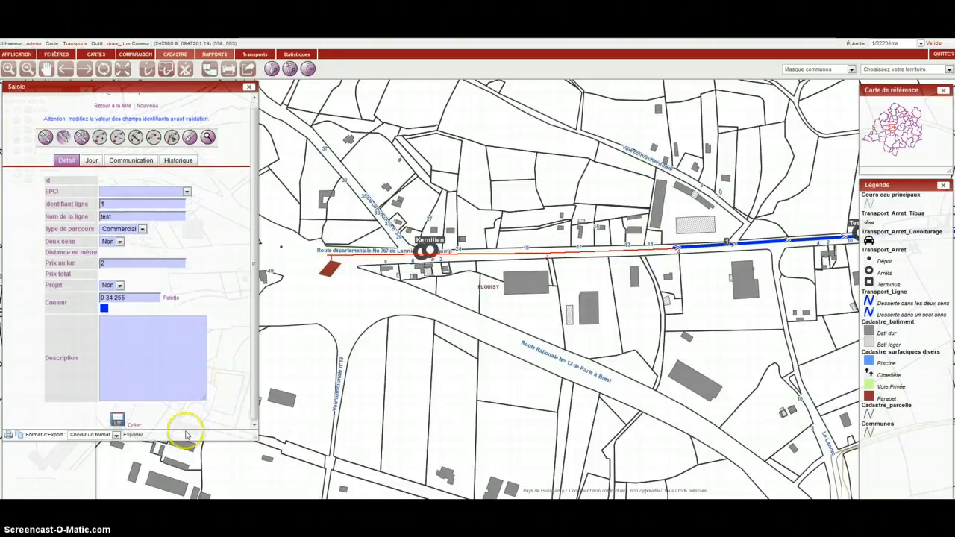
left_click(139, 192)
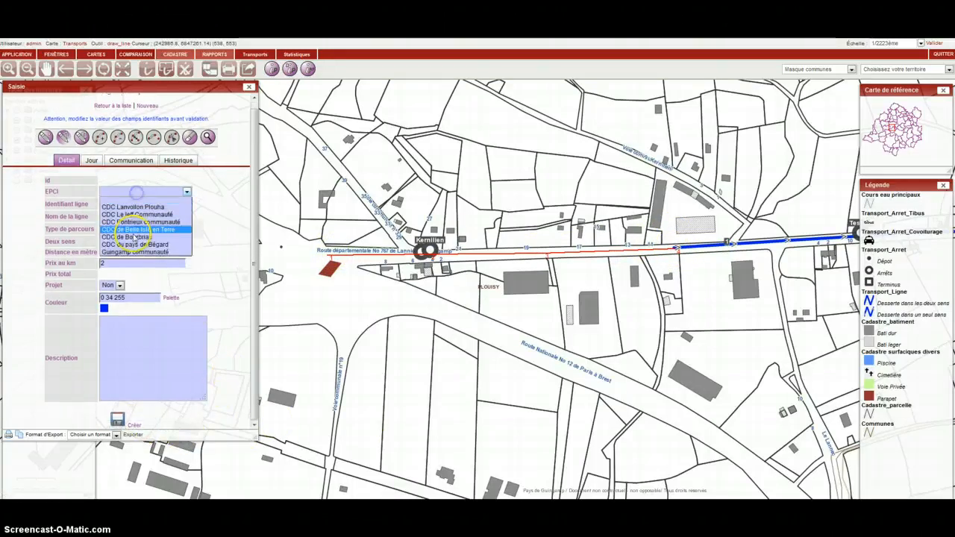
left_click(132, 252)
left_click(120, 241)
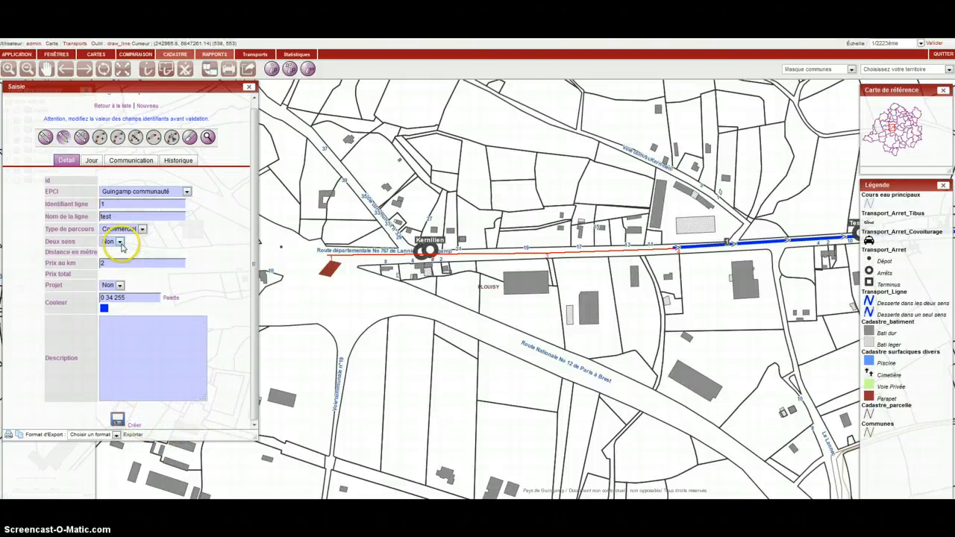
left_click(119, 254)
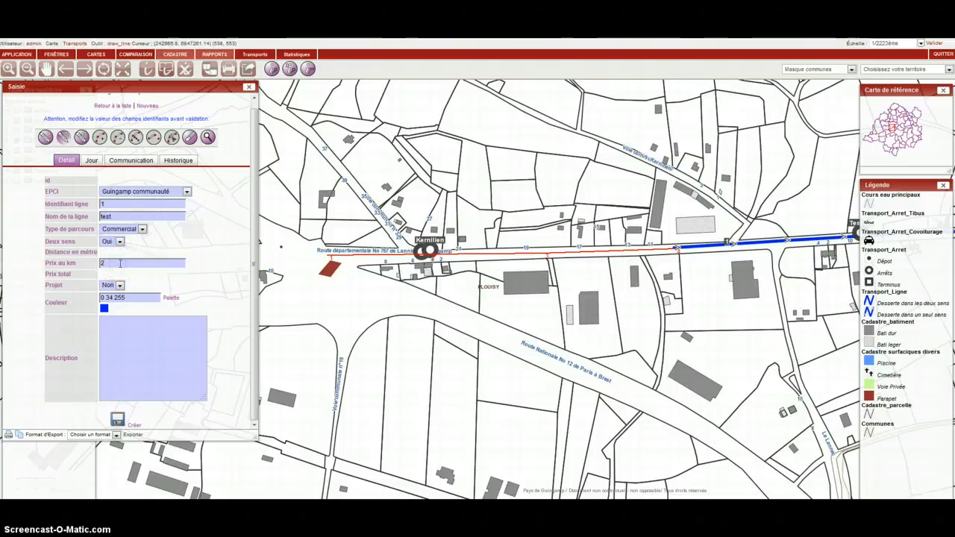
Set the cloned line's service days to Lundi Non, Mardi Oui and Mercredi Oui, and create the record.
left_click(91, 160)
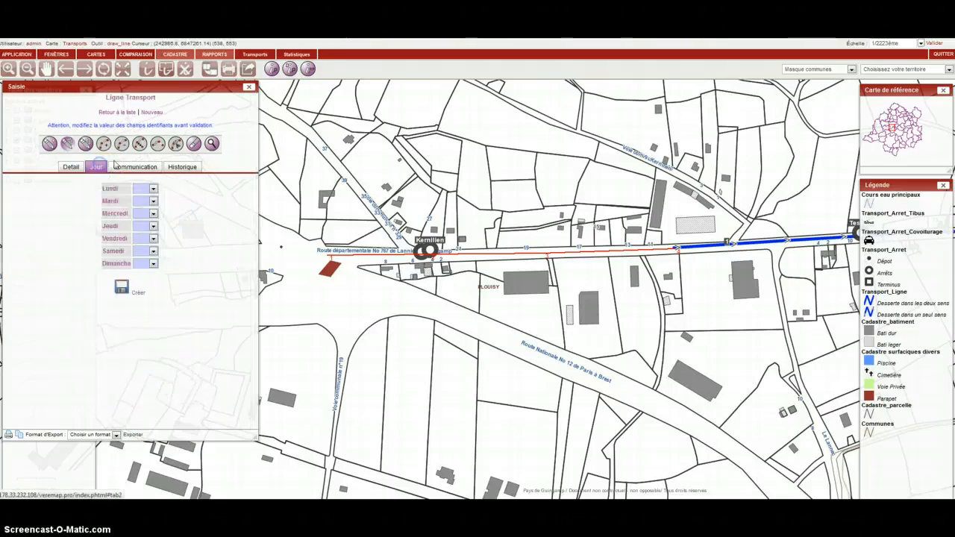
left_click(126, 168)
left_click(177, 171)
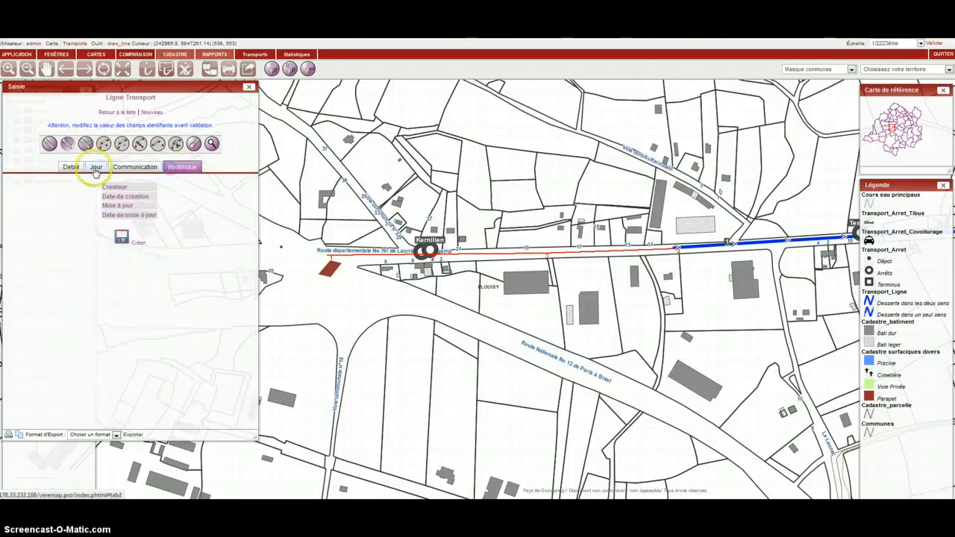
left_click(150, 169)
left_click(100, 170)
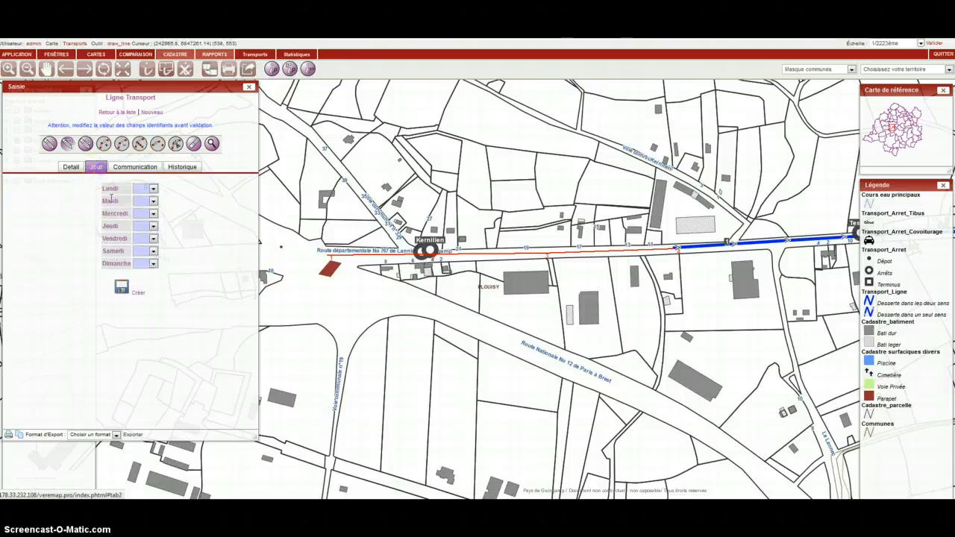
left_click(153, 201)
left_click(144, 214)
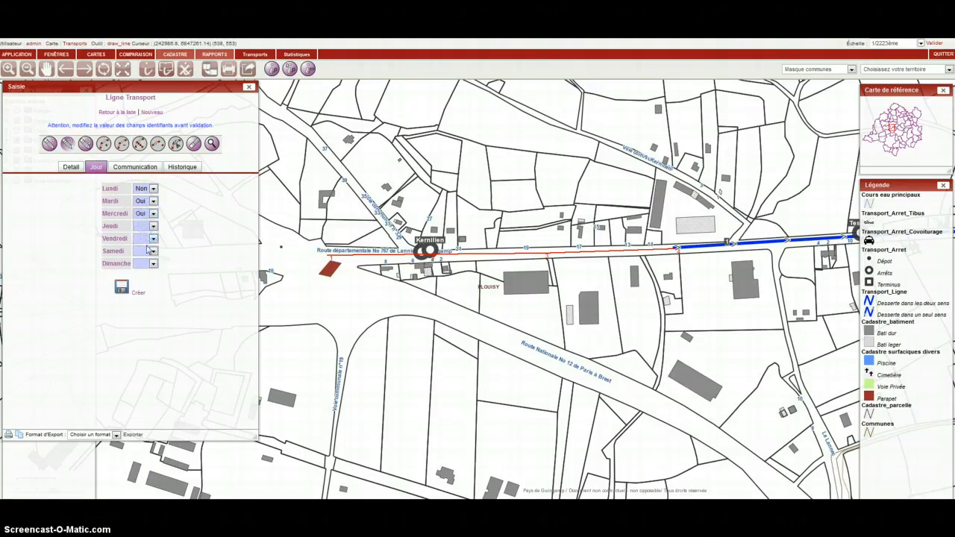
left_click(141, 294)
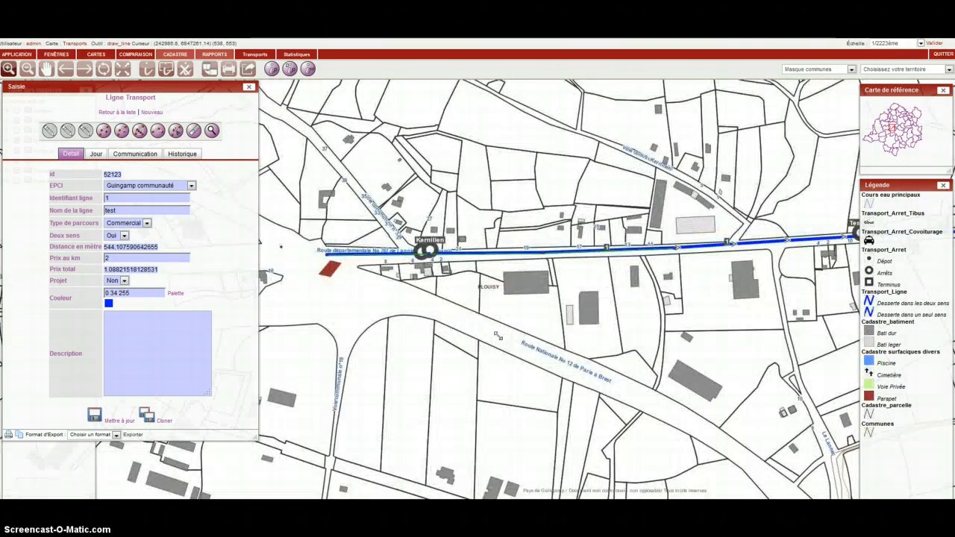
Review the list of transport line records, view both lines on the map and close the entry window.
left_click(118, 112)
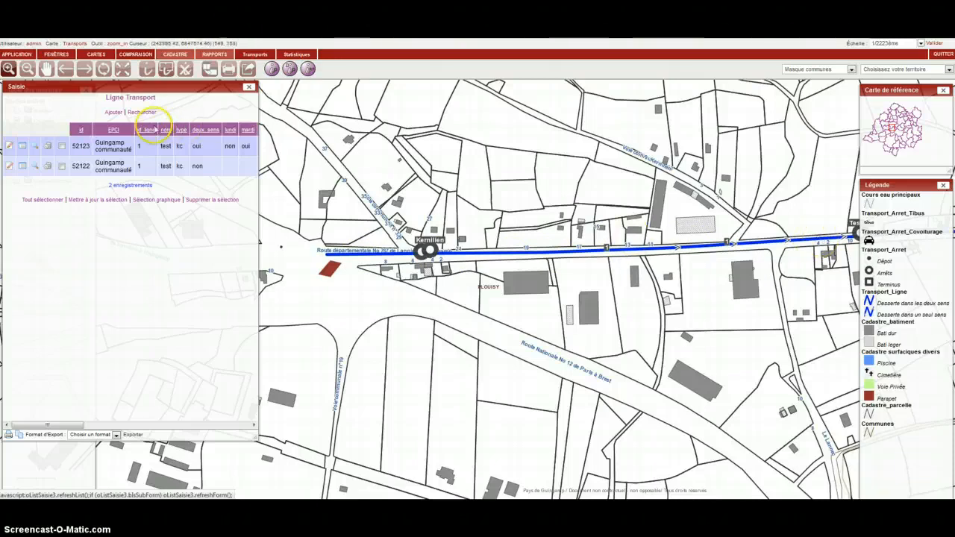
left_click(28, 69)
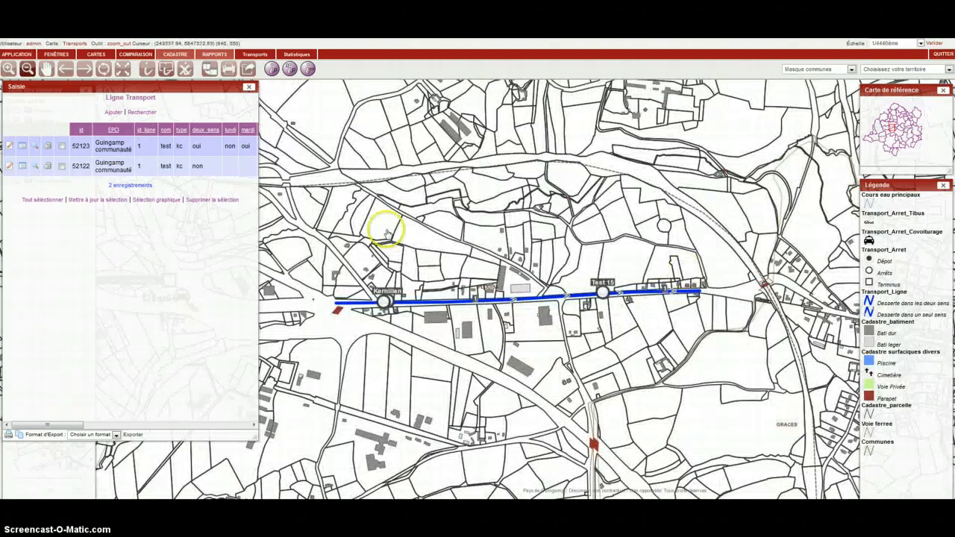
left_click(248, 86)
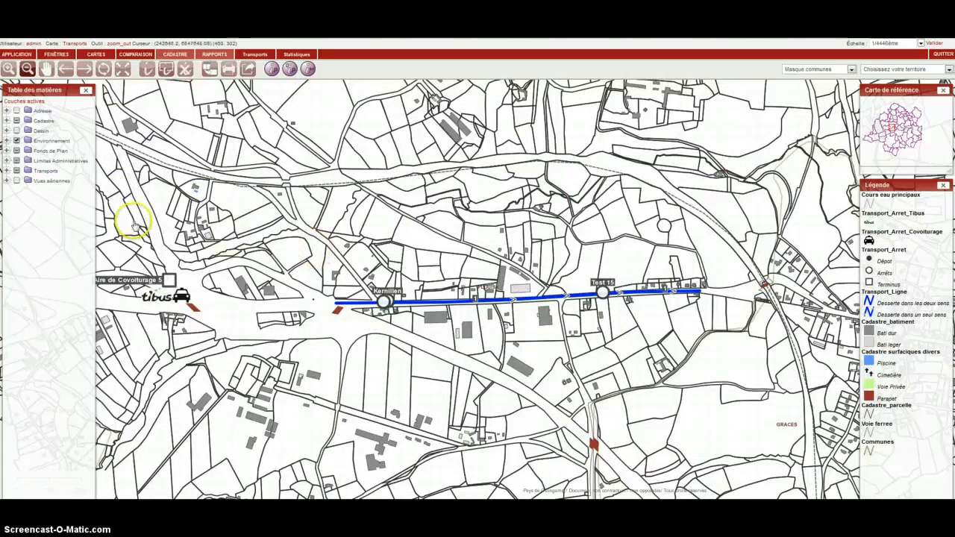
Hide the Transports layers except the Projets group, turn on all of its layers and refresh the map.
left_click(6, 170)
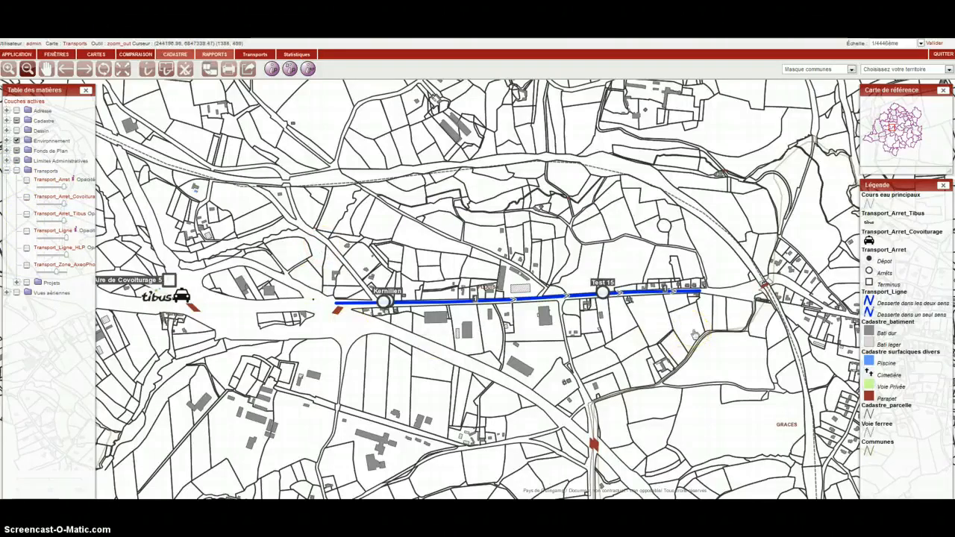
left_click(16, 282)
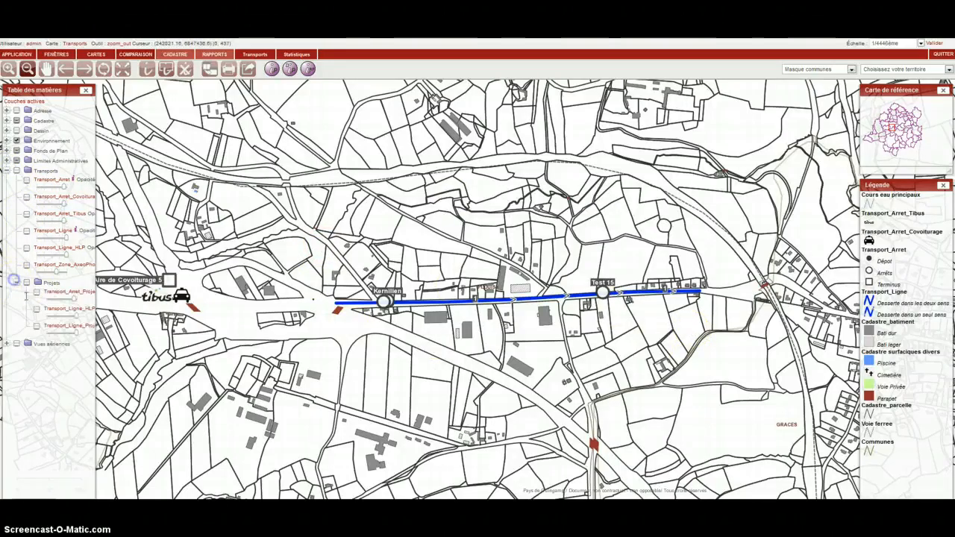
left_click(26, 283)
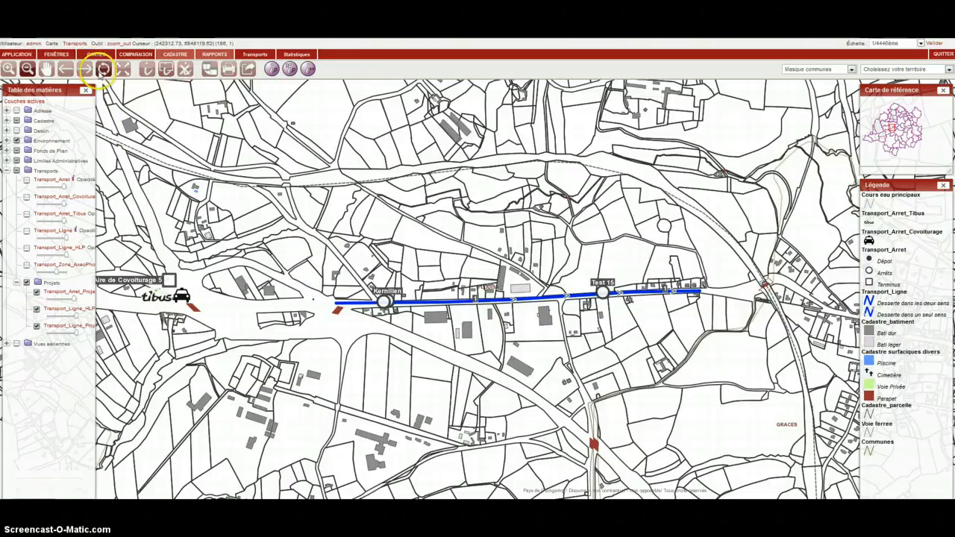
left_click(103, 69)
left_click(532, 295)
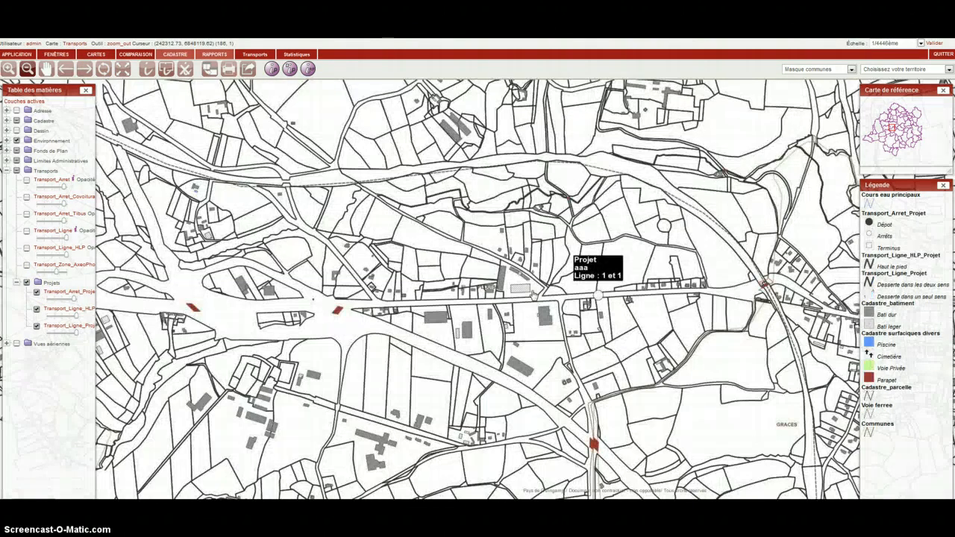
Add a new transport line record and view its Projet options.
left_click(254, 54)
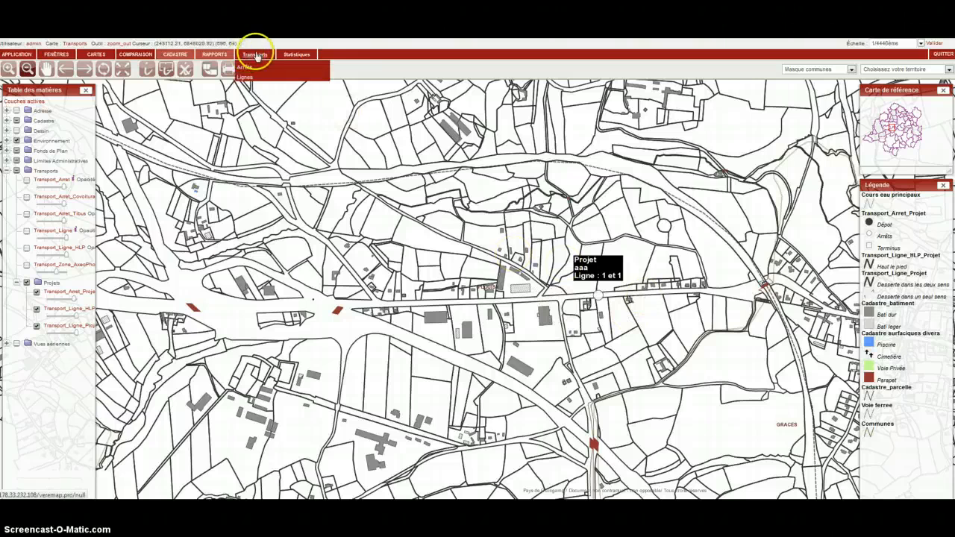
left_click(245, 77)
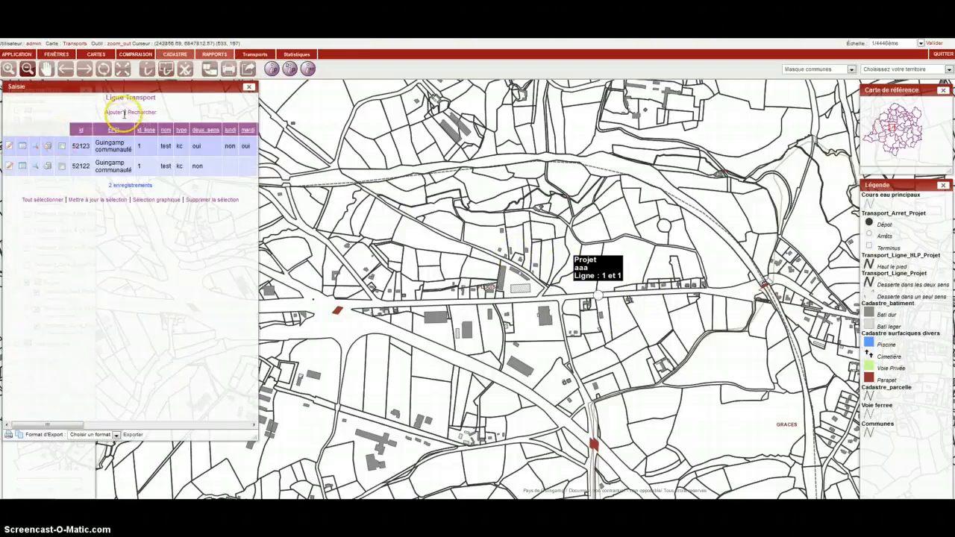
left_click(113, 112)
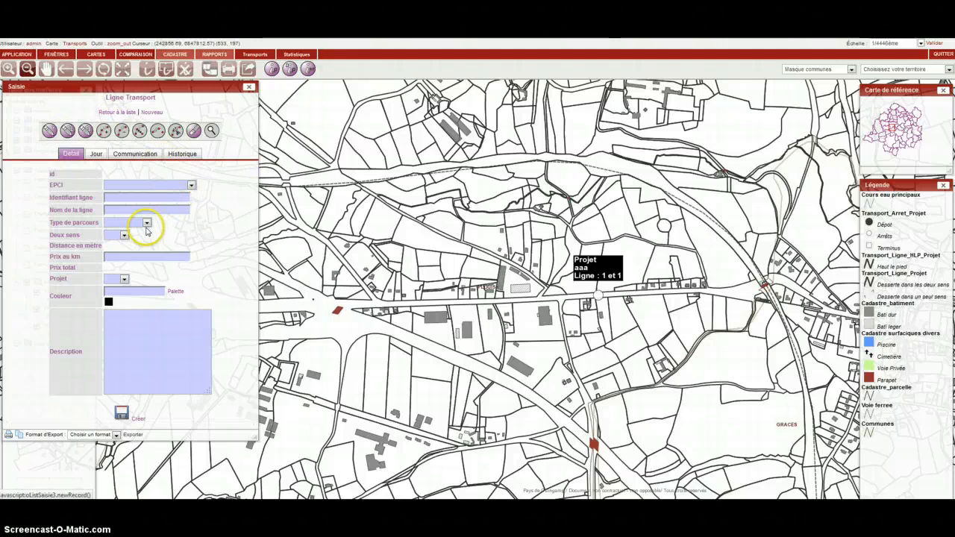
left_click(124, 278)
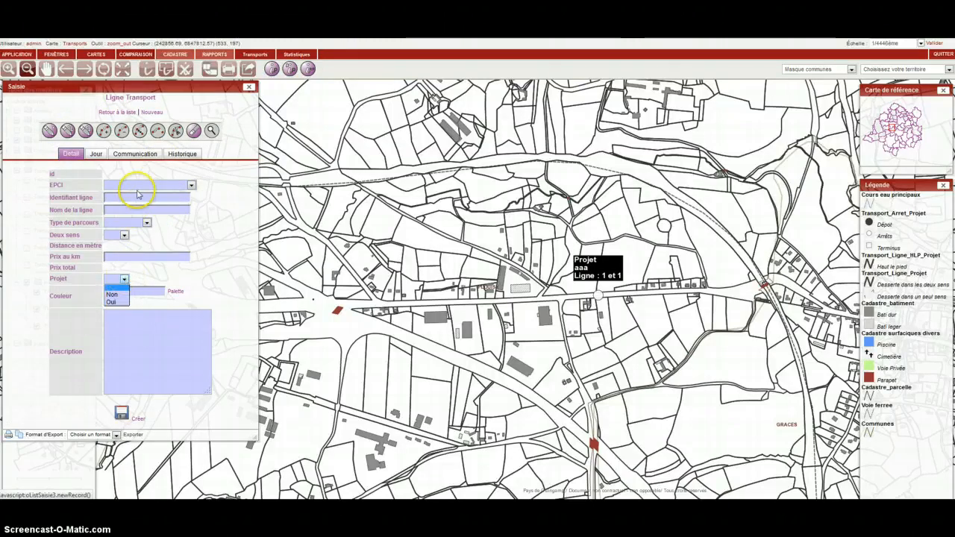
Draw the new line east along the main road through the Projet aaa stop, and back northwest from the red crossing along the curved route.
left_click(68, 130)
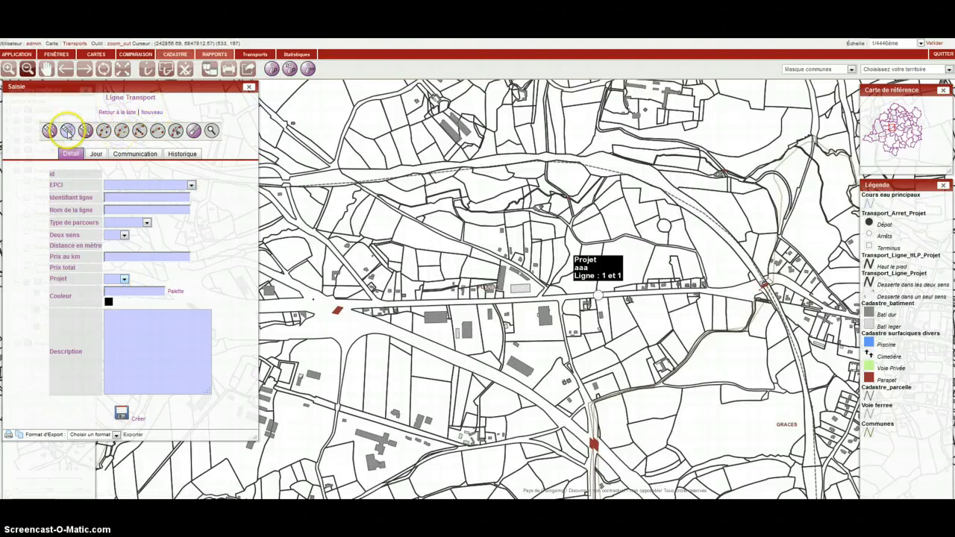
left_click(63, 134)
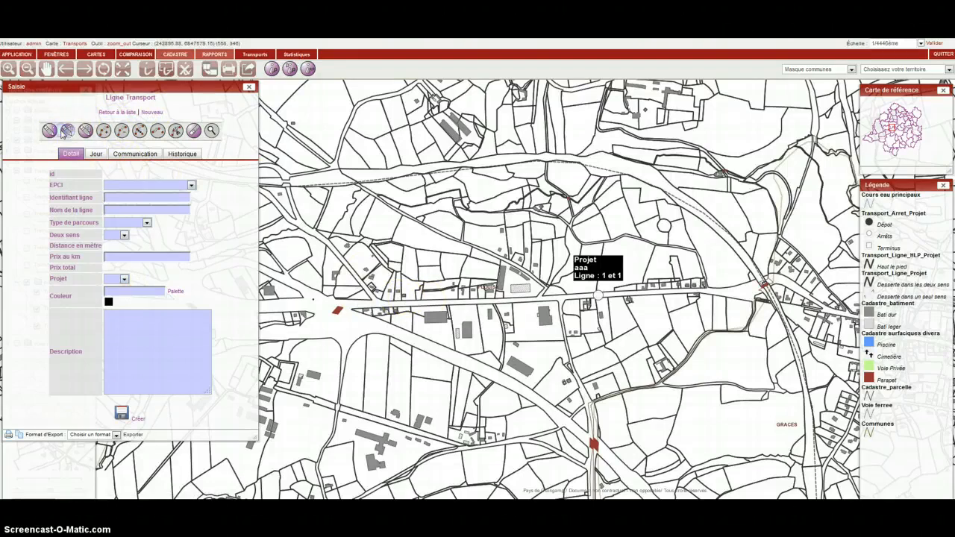
left_click(362, 301)
left_click(425, 303)
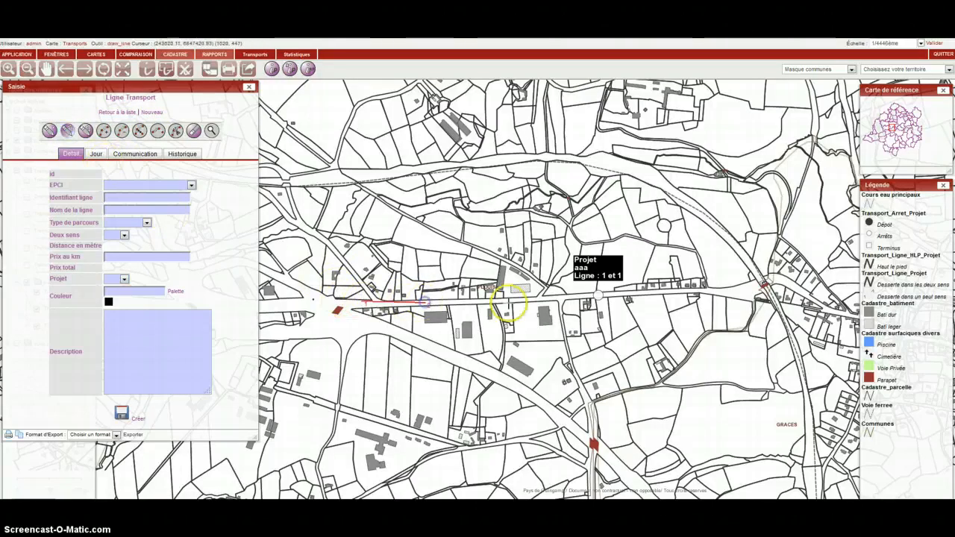
left_click(510, 300)
left_click(614, 293)
left_click(687, 289)
left_click(744, 288)
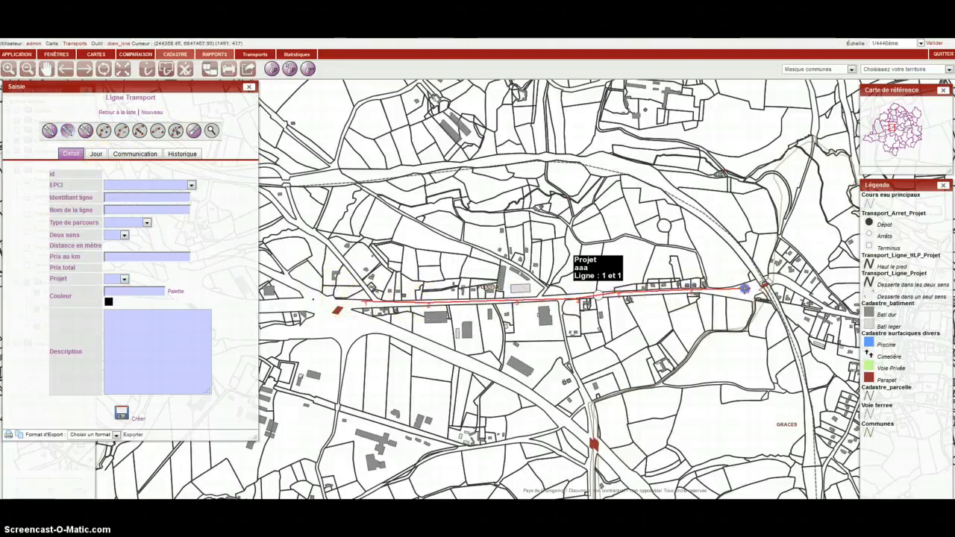
left_click(764, 282)
left_click(728, 231)
left_click(691, 206)
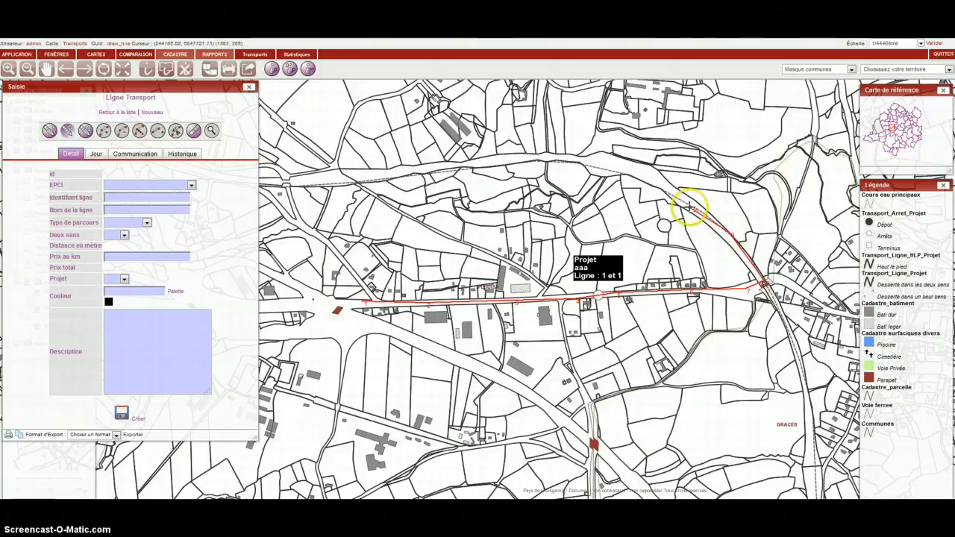
left_click(651, 181)
left_click(604, 162)
Set the new line's EPCI to Guingamp communauté, its identifier to 15 and its name to "test projet".
left_click(158, 184)
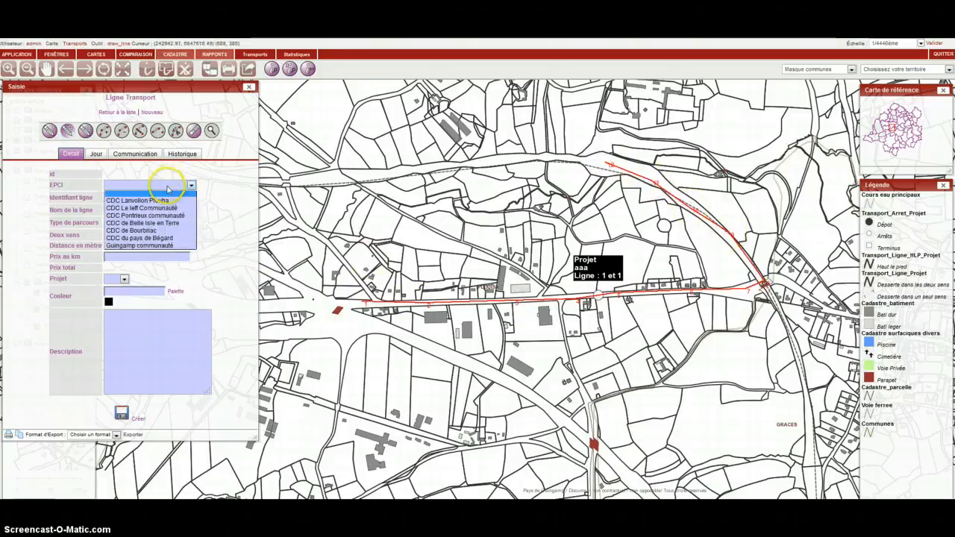
left_click(134, 252)
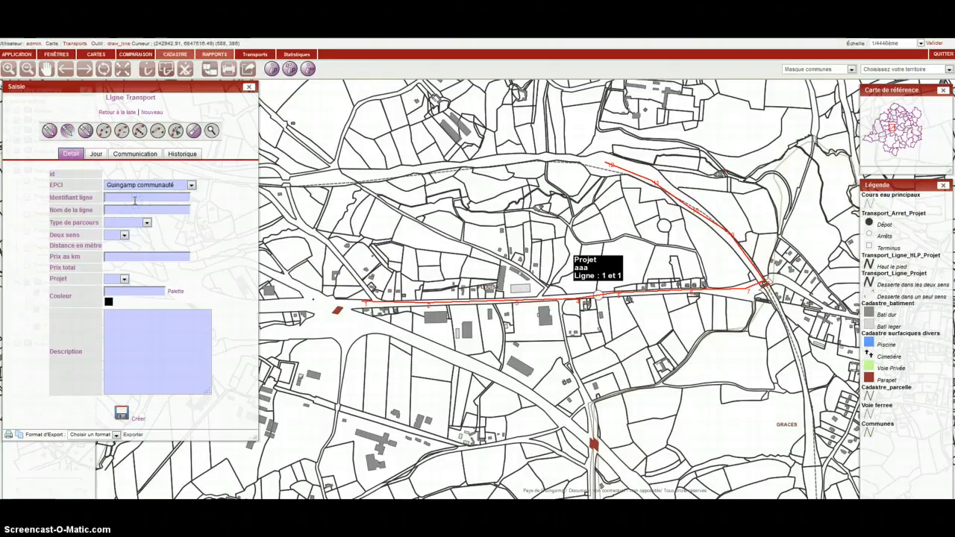
left_click(134, 200)
type("15")
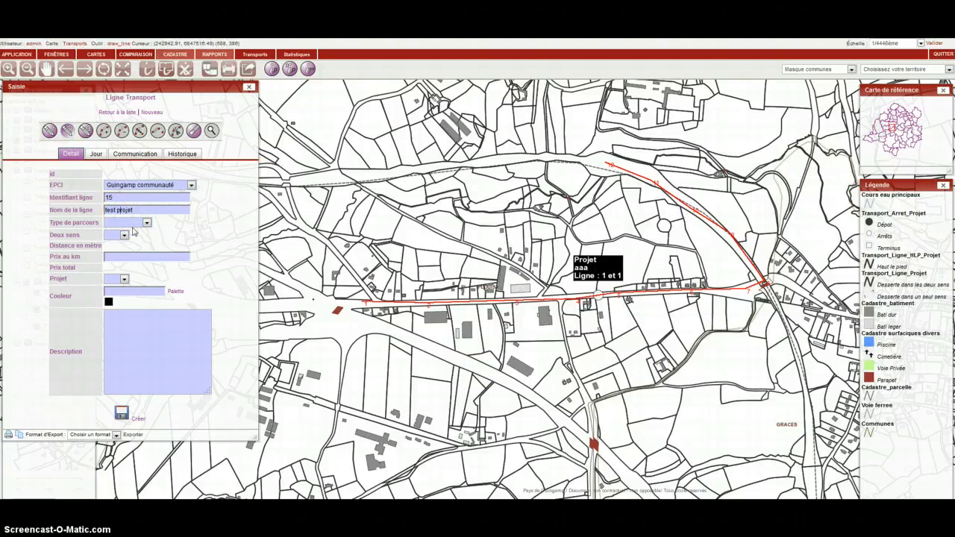
Set the route type to Haut le pied, and set both Deux sens and Projet to Oui.
left_click(133, 225)
left_click(134, 238)
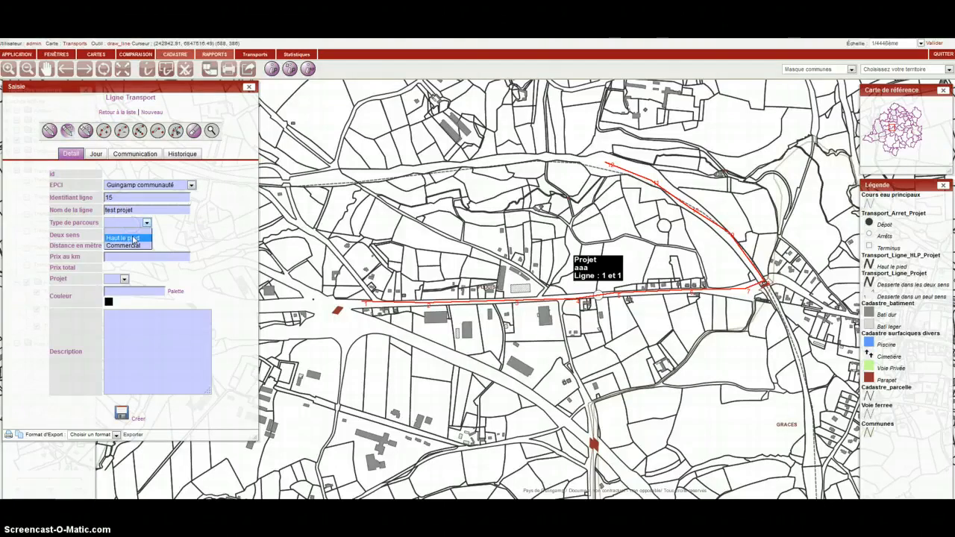
left_click(124, 236)
left_click(123, 258)
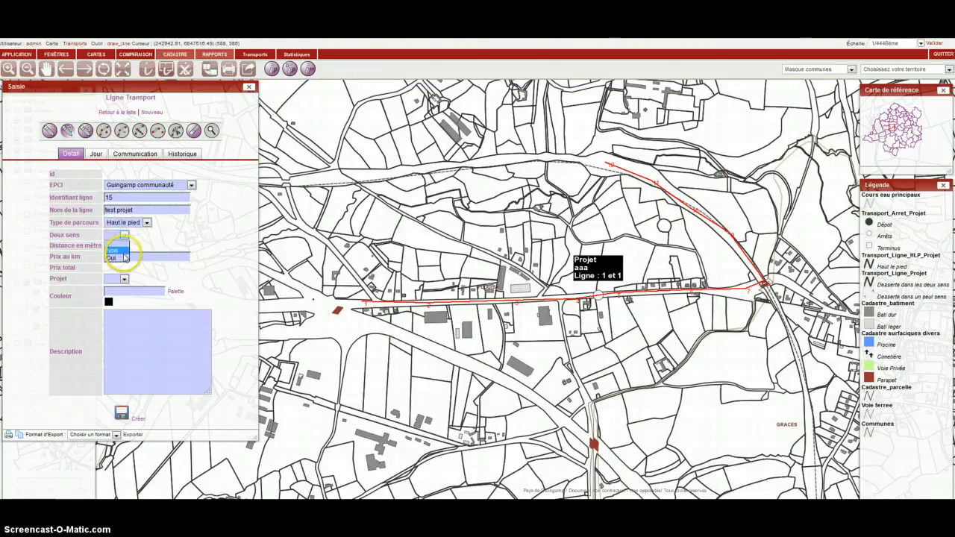
left_click(124, 279)
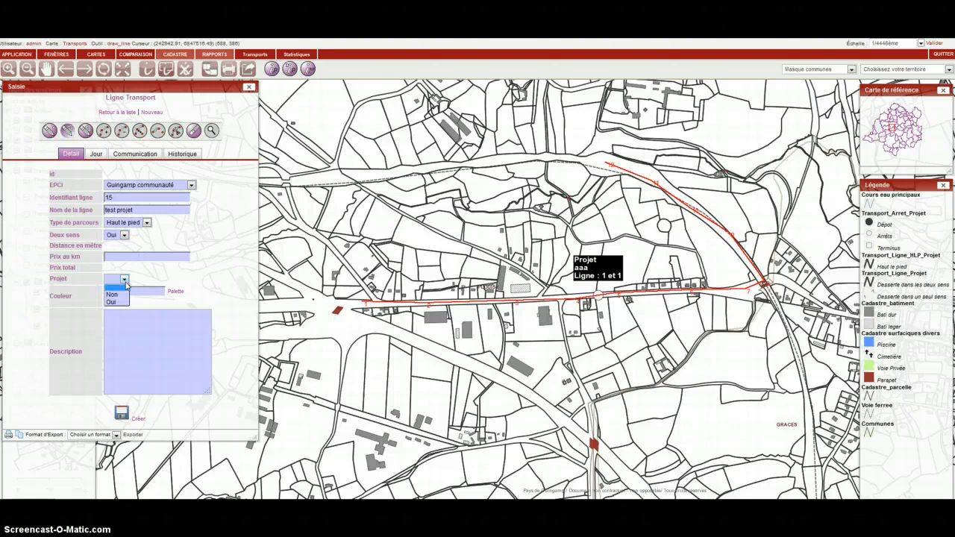
left_click(119, 301)
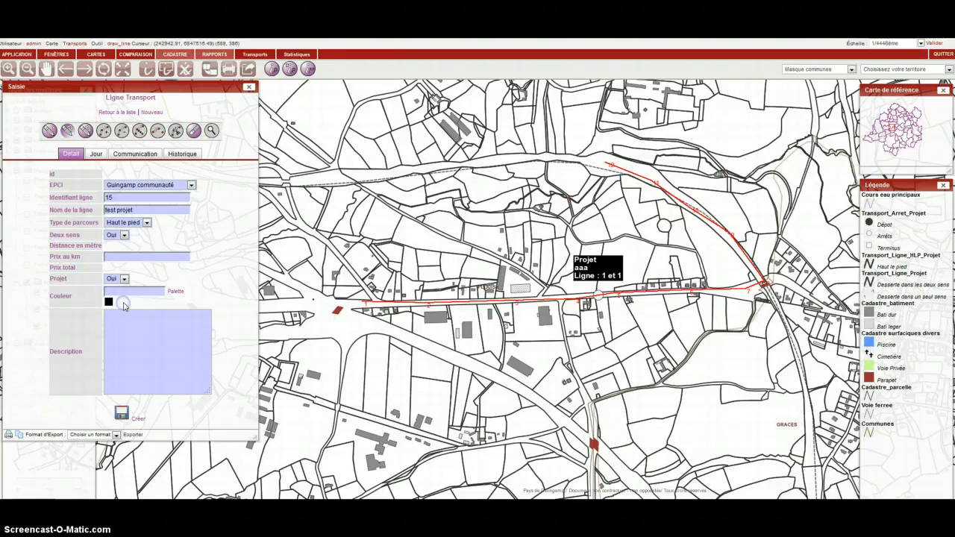
Pick the dark red colour 125 0 0 from the palette for the line.
left_click(174, 292)
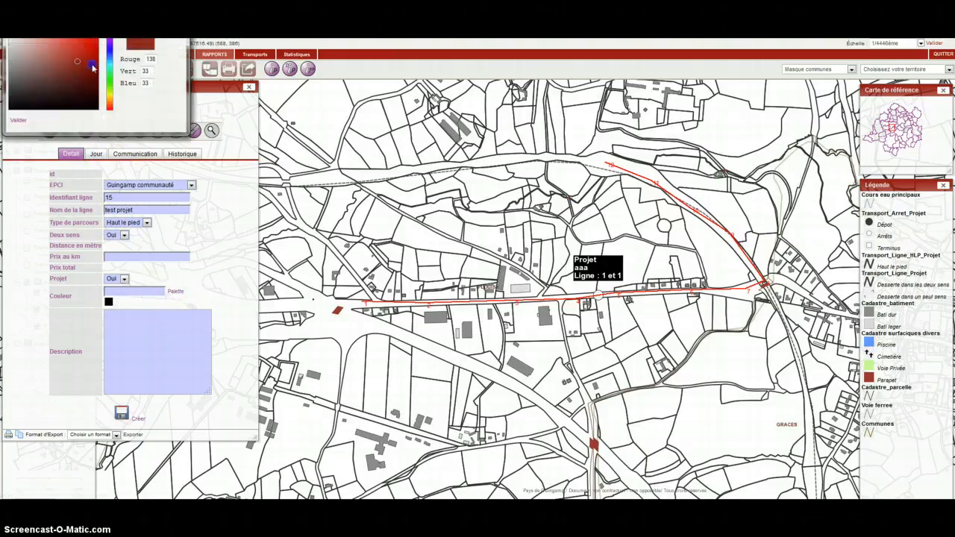
left_click(97, 73)
left_click(18, 120)
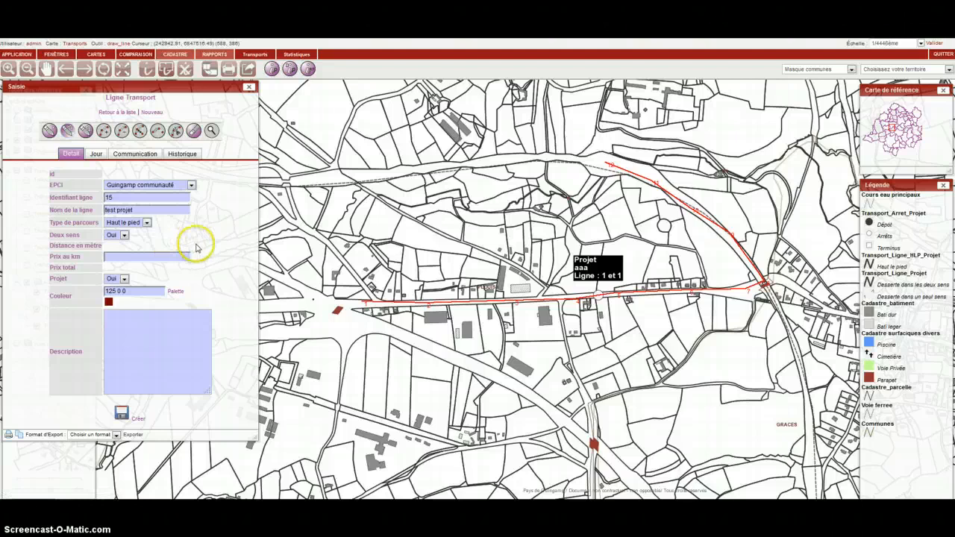
Choose the line's Communication option and create the transport line record.
left_click(98, 154)
left_click(153, 155)
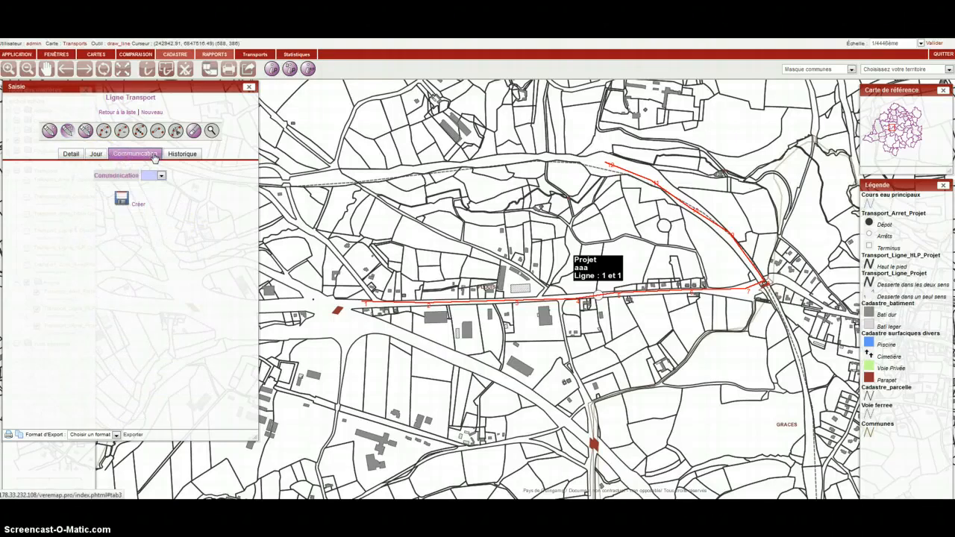
left_click(161, 175)
left_click(158, 191)
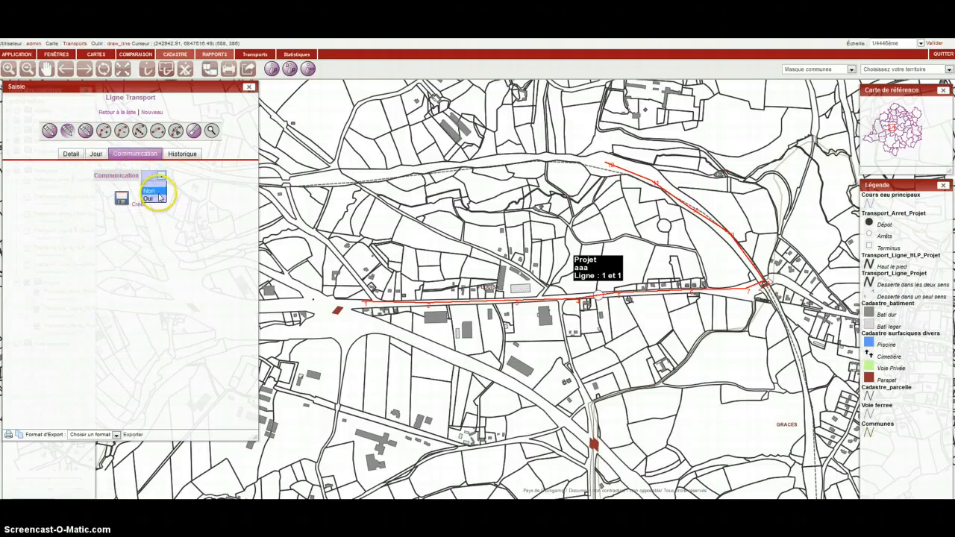
left_click(183, 153)
left_click(75, 157)
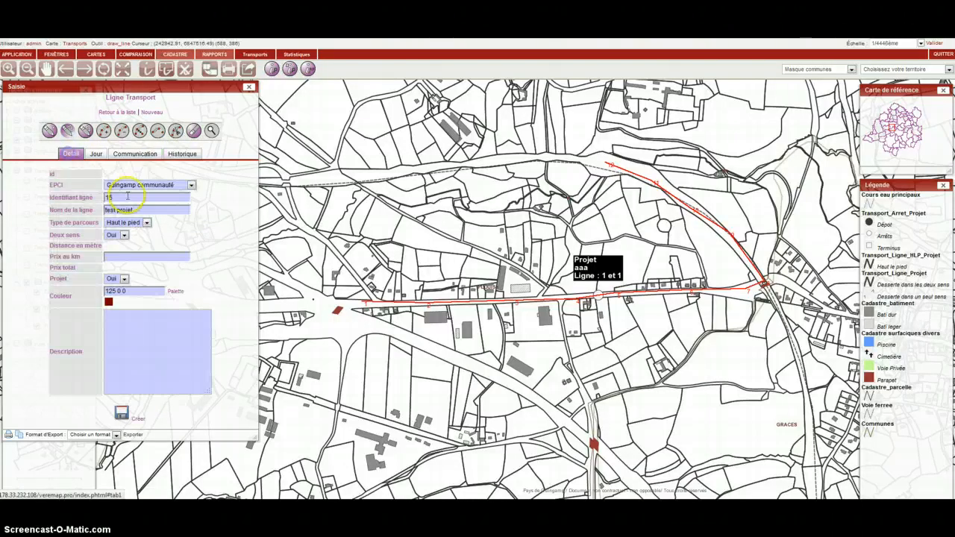
left_click(137, 420)
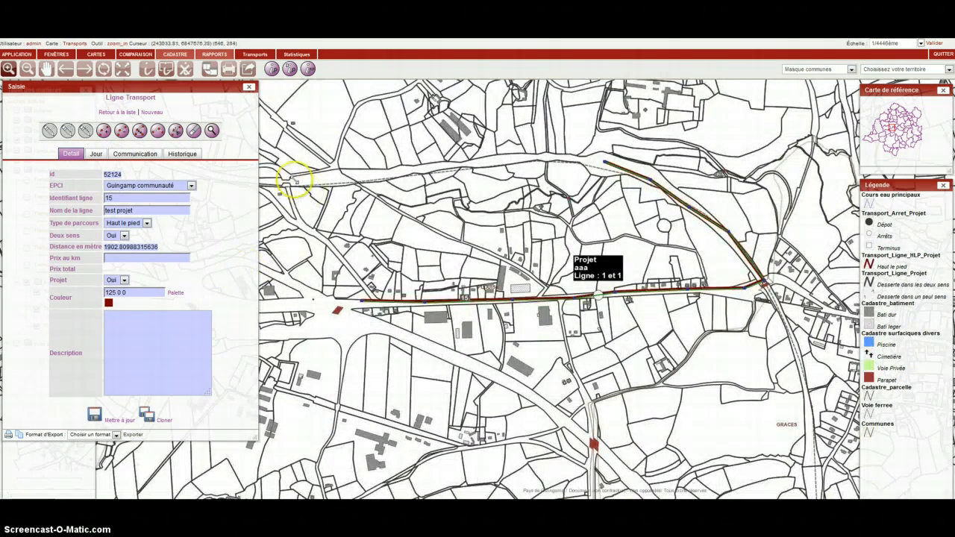
Set the line's price per km to 2, update the record and check the total price.
left_click(161, 250)
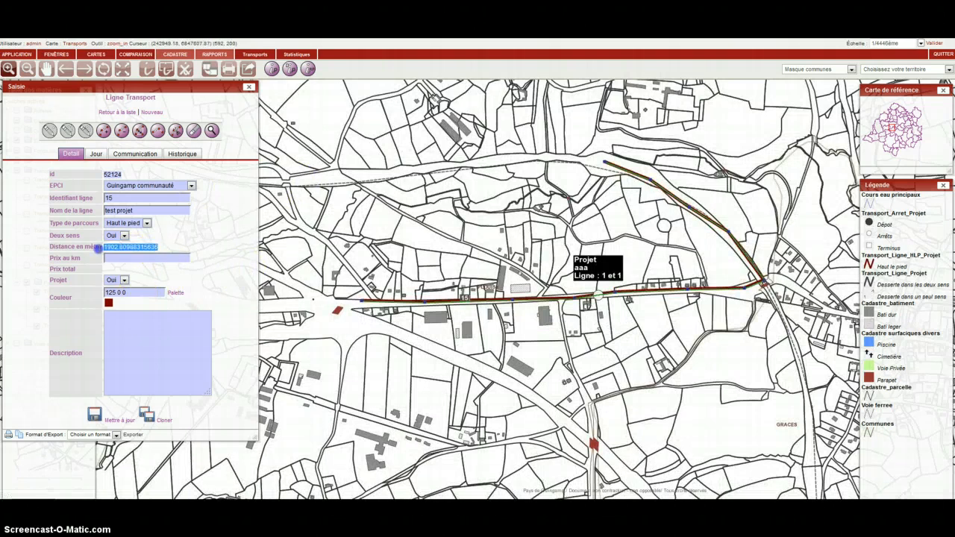
left_click(129, 256)
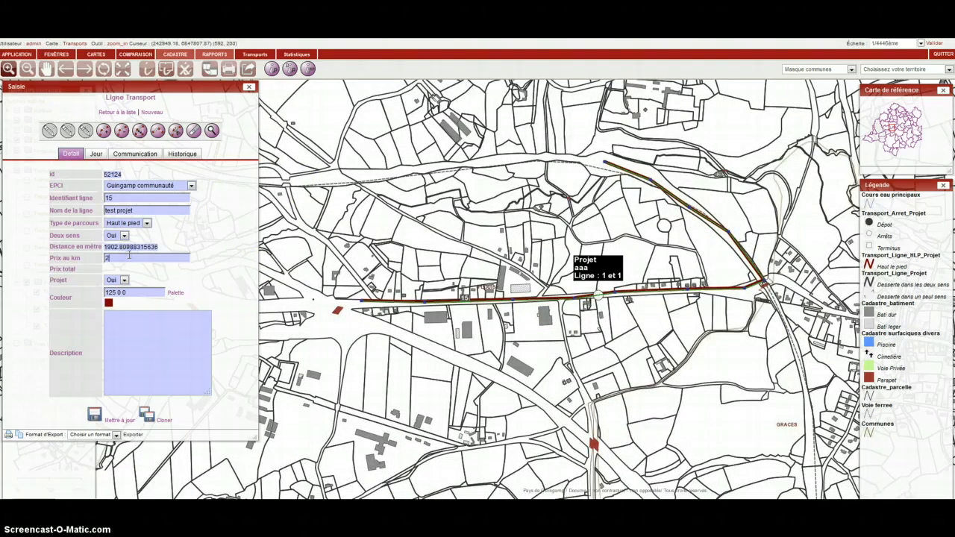
type("2")
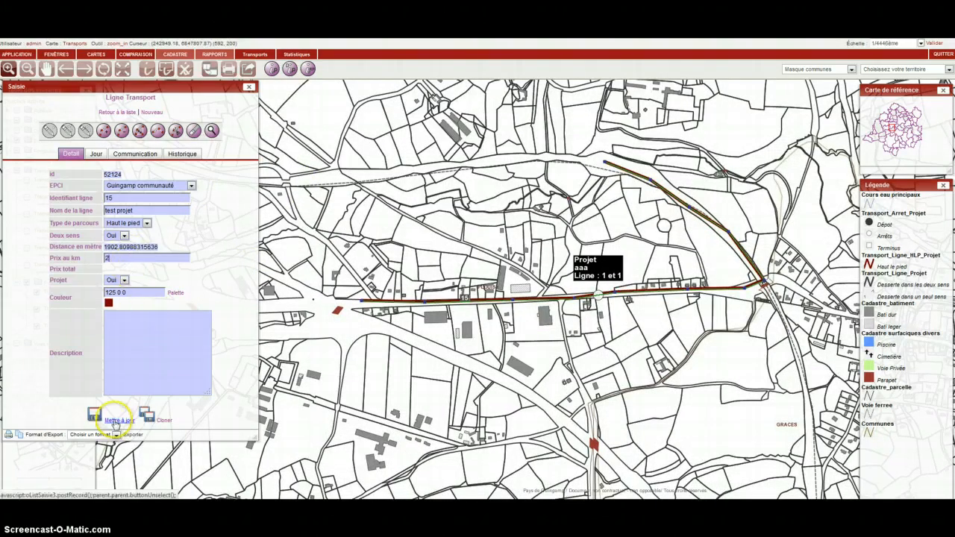
left_click(115, 420)
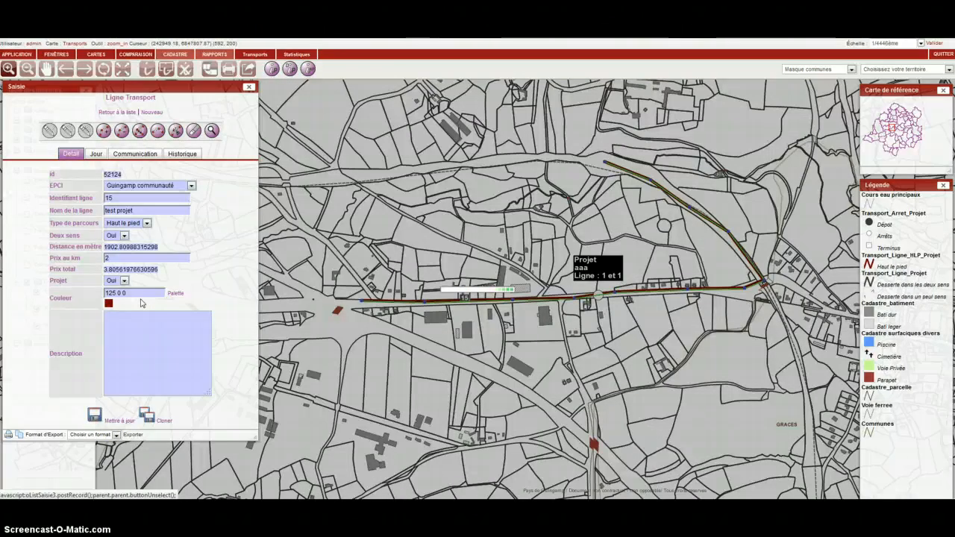
left_click_drag(170, 275, 127, 270)
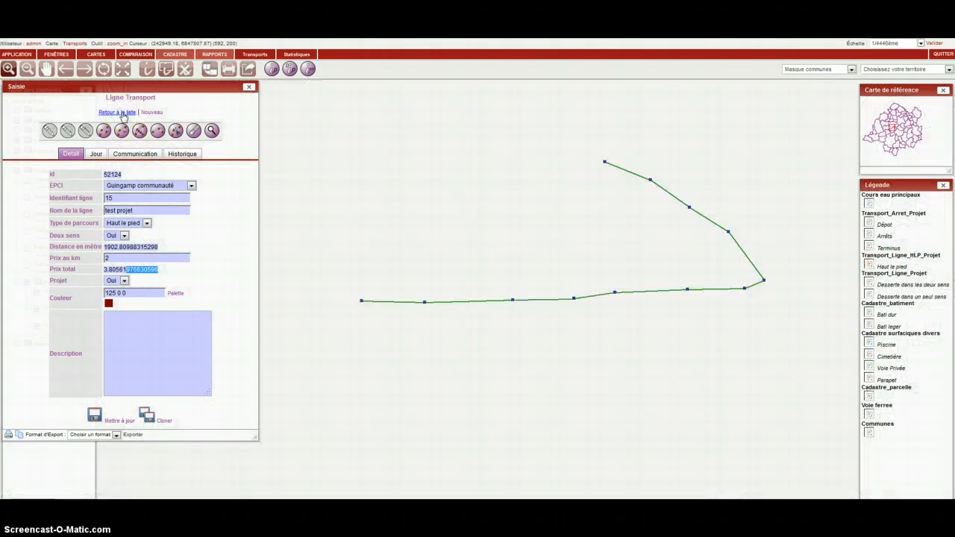
Return to the line list and search for the lines with Projet set to Oui.
left_click(123, 114)
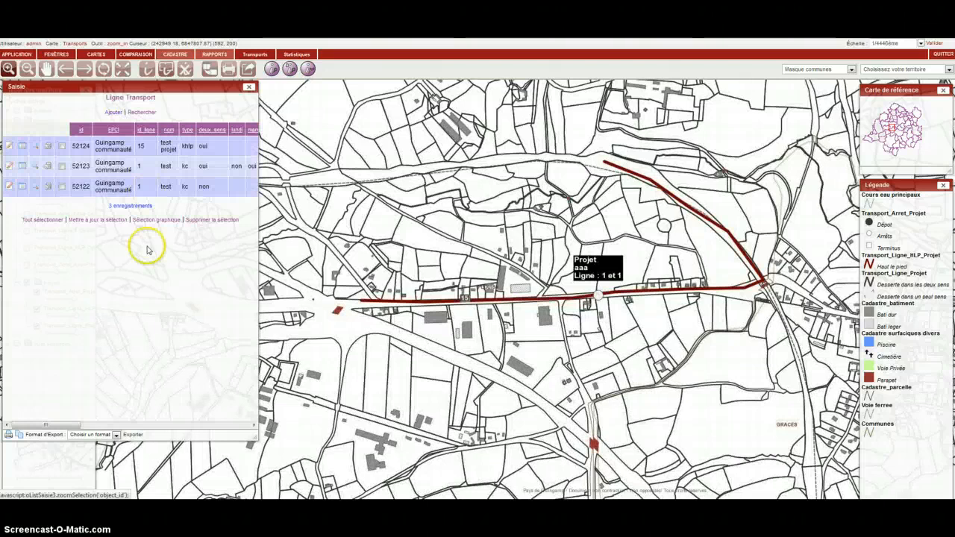
left_click(148, 112)
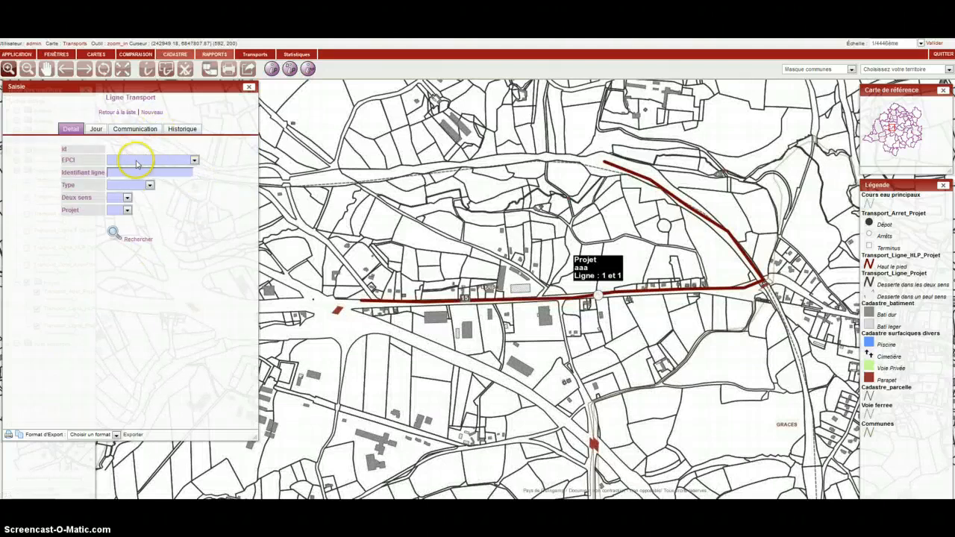
left_click(133, 231)
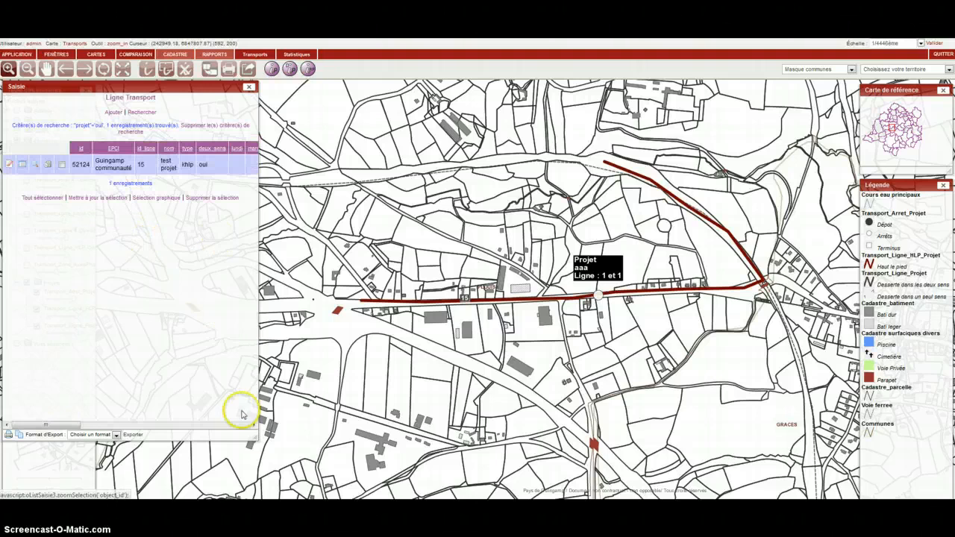
Widen the entry window and export the filtered line list in Excel format.
left_click_drag(254, 436, 372, 425)
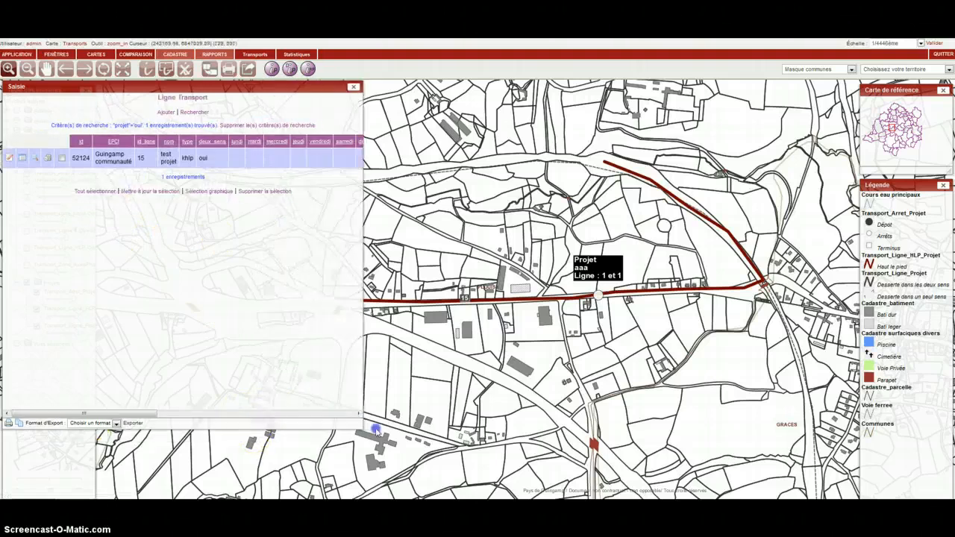
left_click(85, 422)
left_click(84, 436)
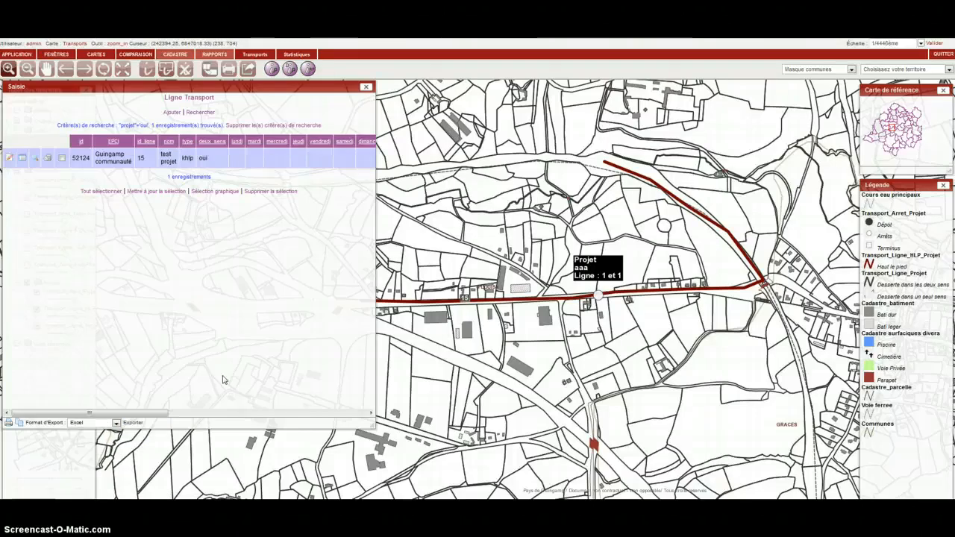
left_click(133, 422)
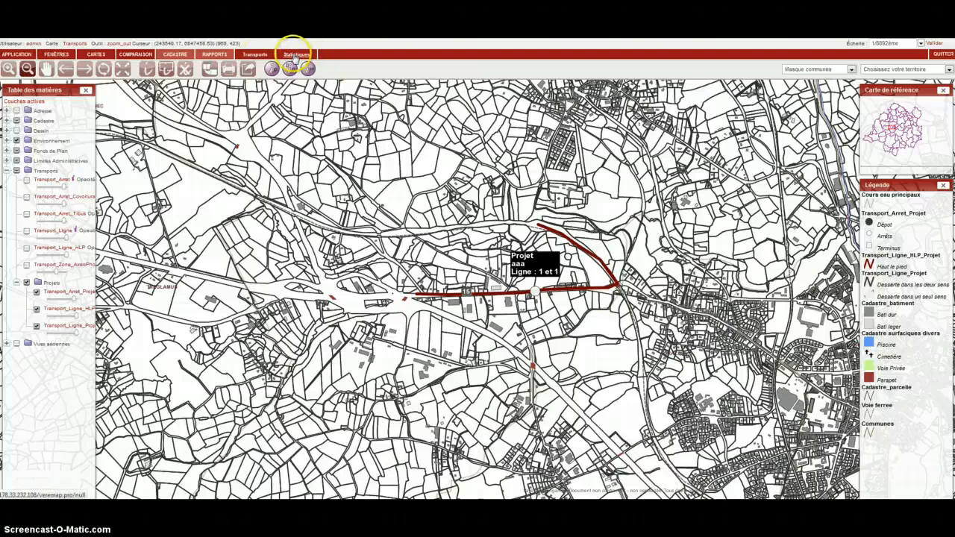
Collapse the Transports layer group in the table of contents.
mouse_move(257, 56)
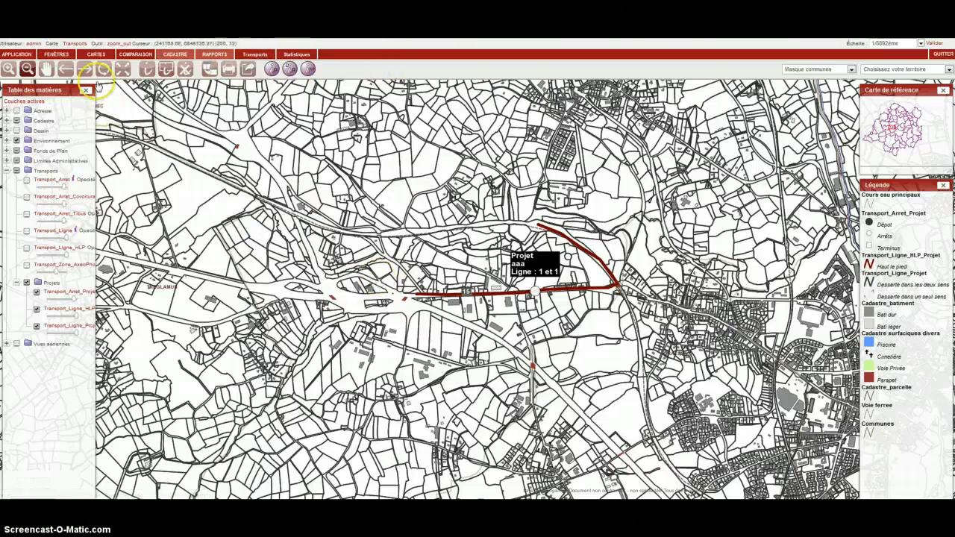
left_click(46, 69)
left_click_drag(578, 326, 434, 216)
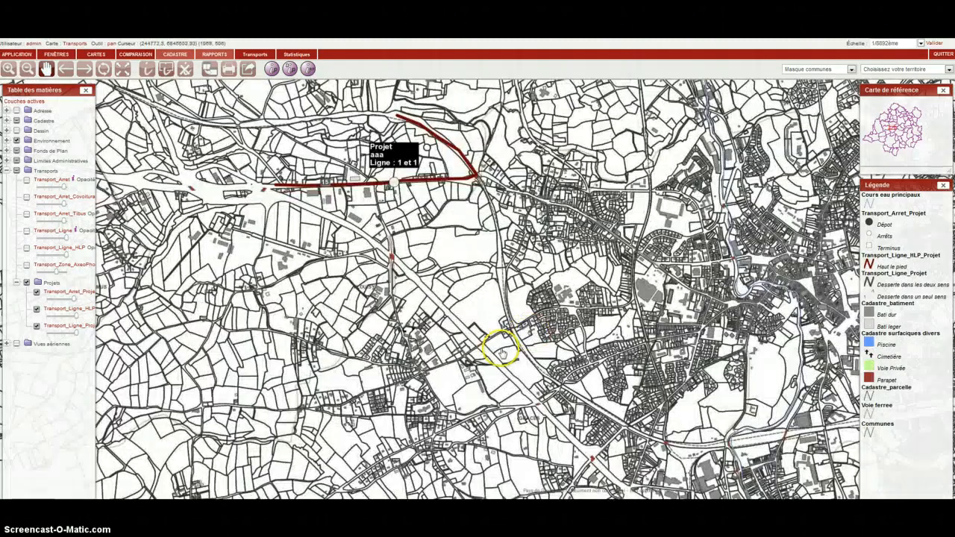
left_click_drag(531, 365, 434, 278)
left_click(26, 68)
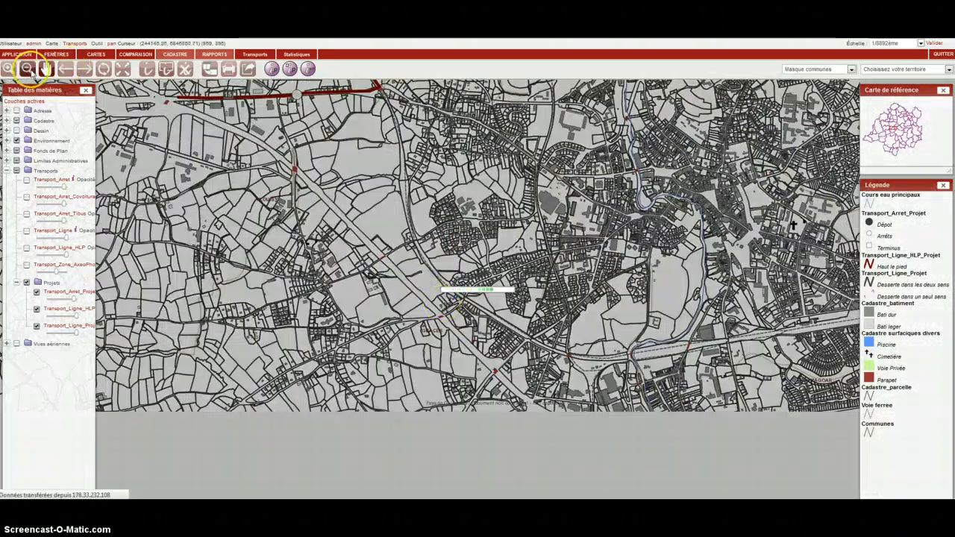
left_click(15, 176)
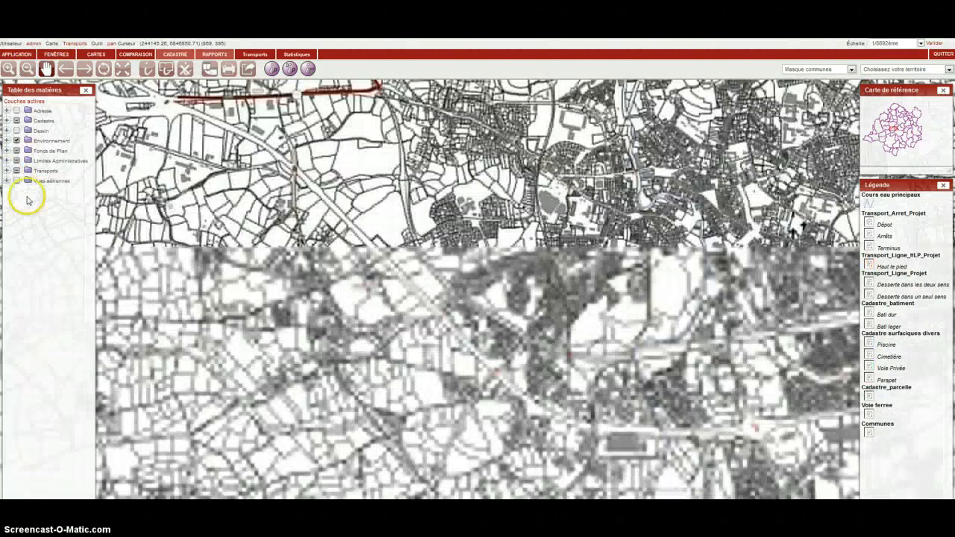